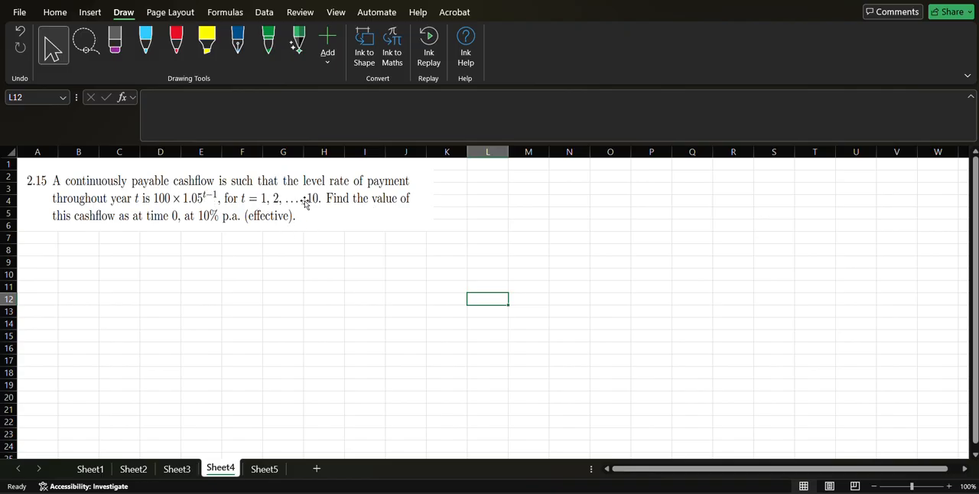
Review the increasing annuity formulas on Sheet5 and return to Sheet4.
{"action": "left_click", "coordinate": [256, 471]}
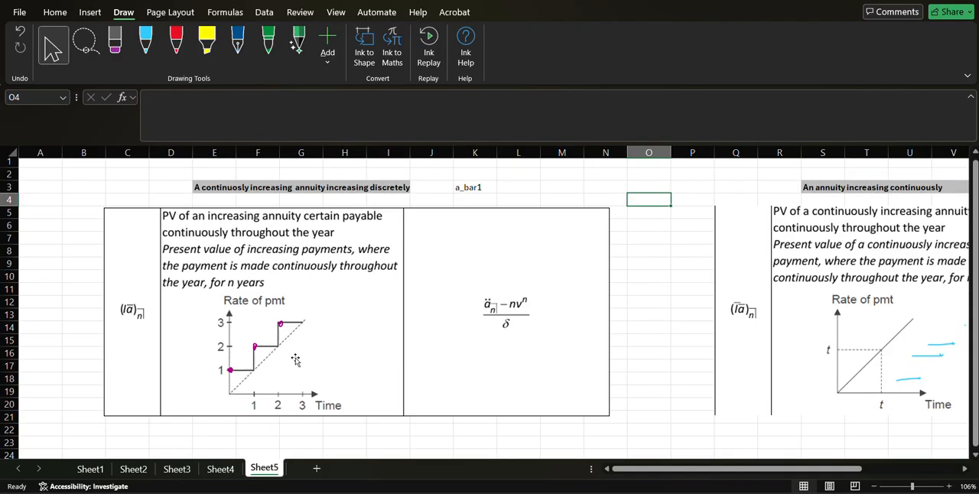
{"action": "left_click", "coordinate": [221, 469]}
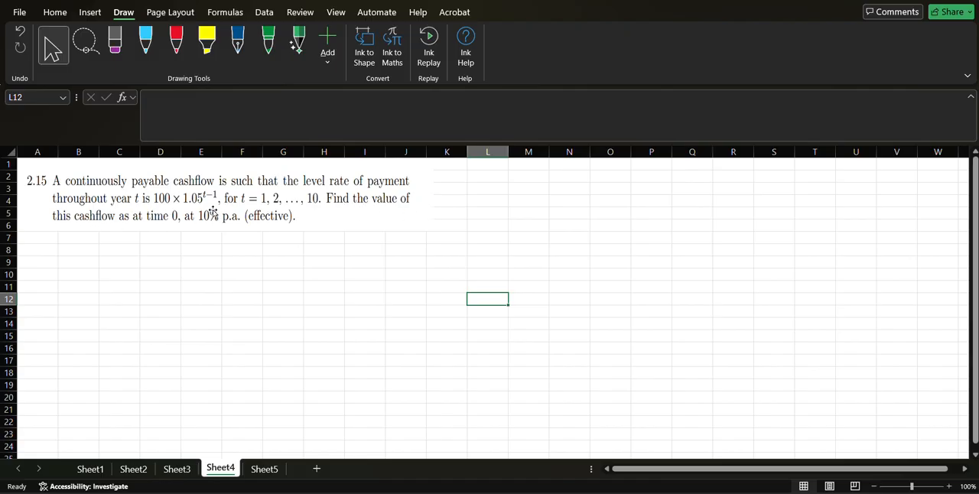
Fill A8:D8 with the interest rate details: i, 10%, p.a. and effective.
{"action": "left_click", "coordinate": [54, 253]}
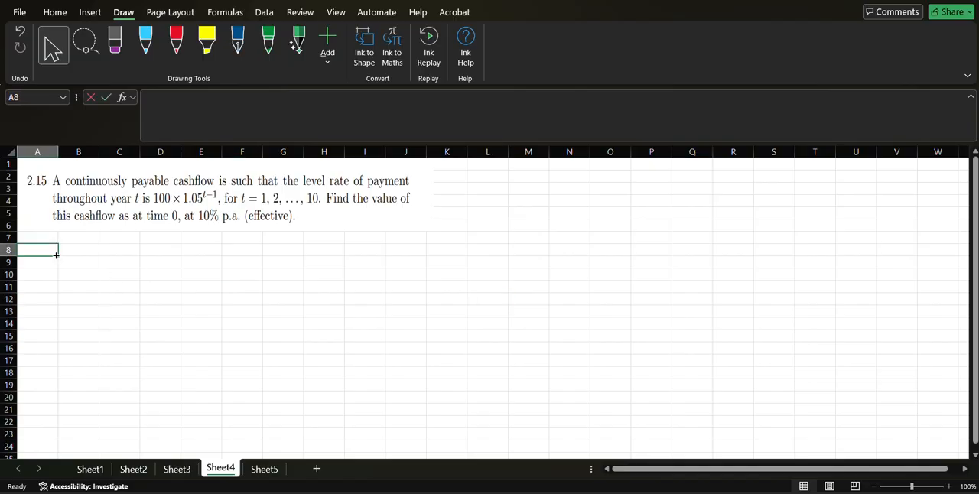
{"action": "type", "text": "i"}
{"action": "key", "text": "Tab"}
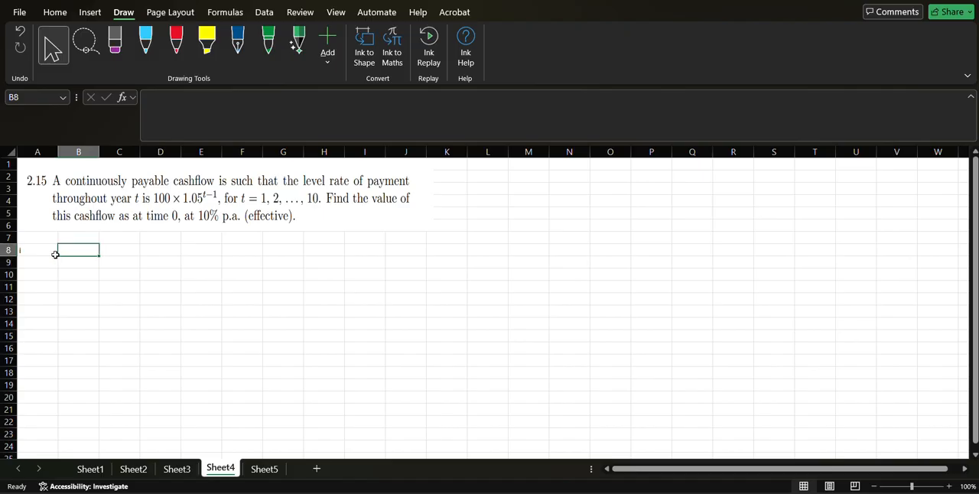
{"action": "type", "text": "10%"}
{"action": "key", "text": "Tab"}
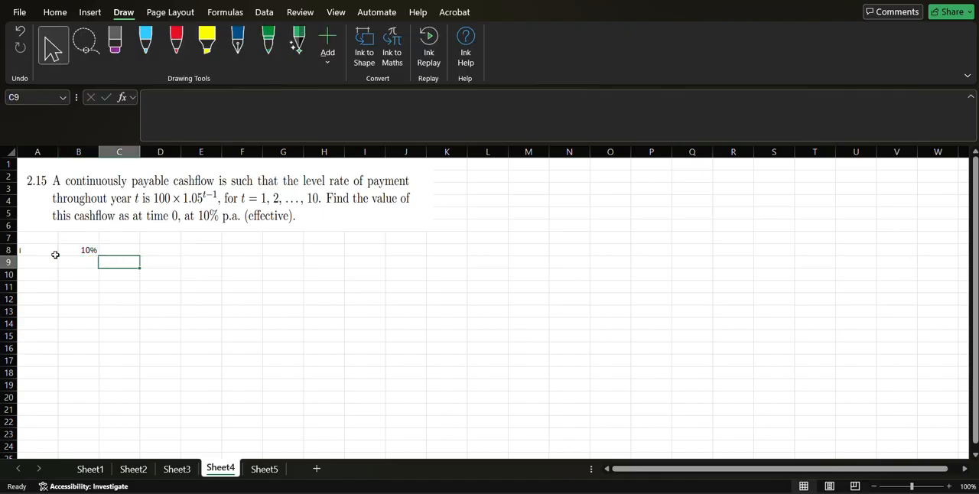
{"action": "type", "text": "p.a."}
{"action": "key", "text": "ctrl+Return"}
{"action": "key", "text": "Tab"}
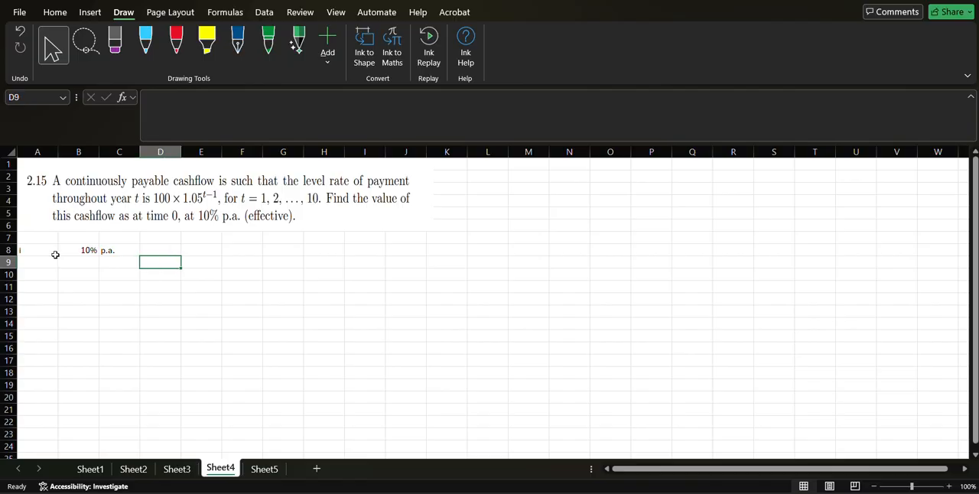
{"action": "type", "text": "effective"}
{"action": "key", "text": "Return"}
Label A10 as "base pmt" and enter 100 in B10.
{"action": "key", "text": "Left"}
{"action": "key", "text": "Left"}
{"action": "key", "text": "Left"}
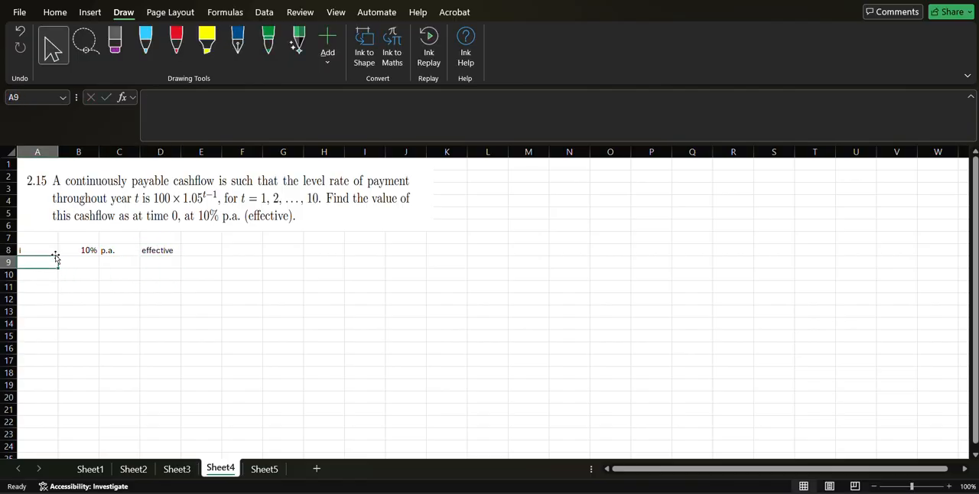
{"action": "key", "text": "Down"}
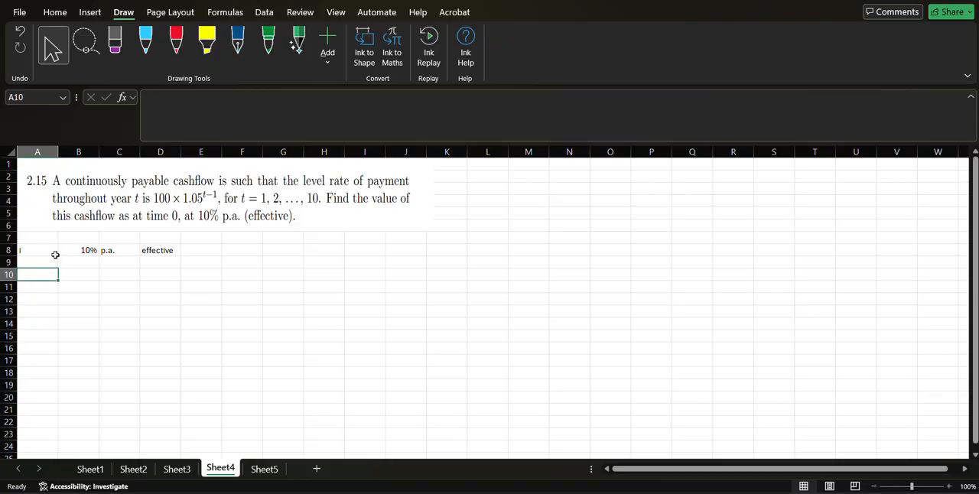
{"action": "type", "text": "pmt"}
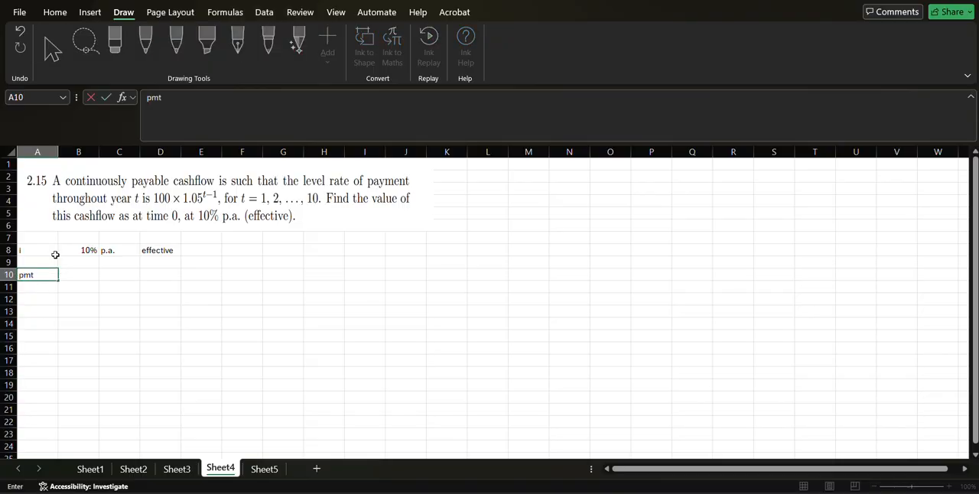
{"action": "type", "text": "base pmt"}
{"action": "key", "text": "Return"}
{"action": "key", "text": "Up"}
{"action": "key", "text": "Right"}
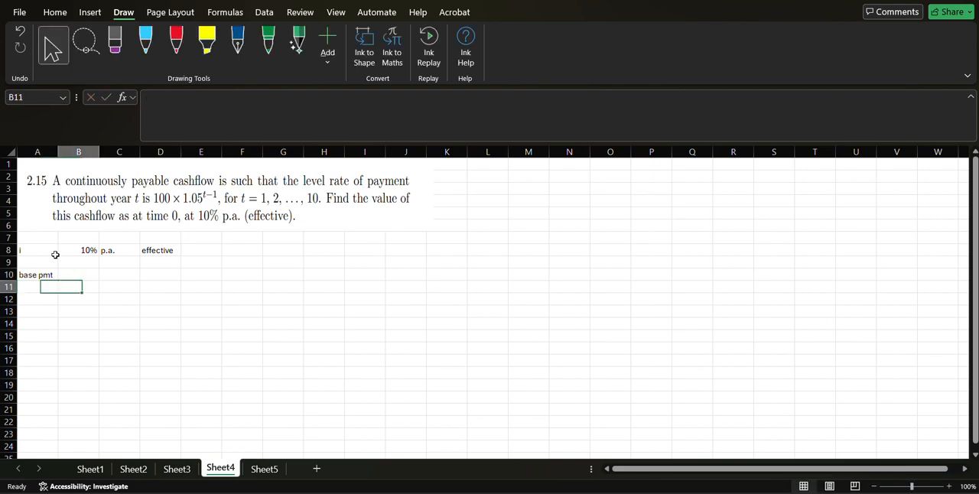
{"action": "type", "text": "100"}
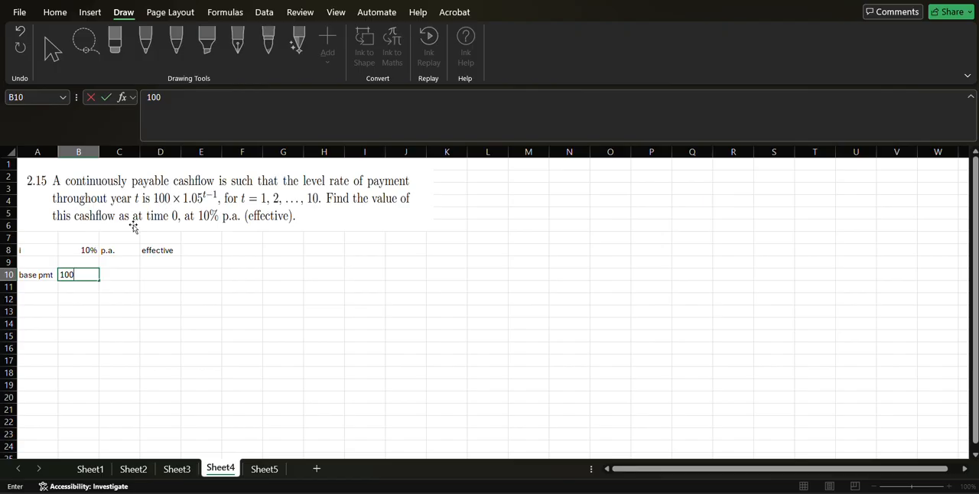
Label A11 as "increase" and enter 1.05 in B11.
{"action": "left_click", "coordinate": [34, 286]}
{"action": "type", "text": "increase"}
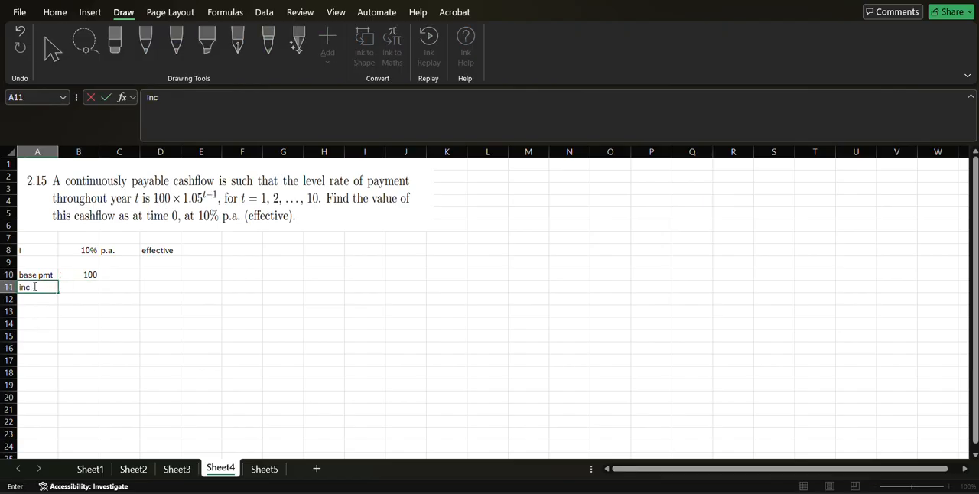
{"action": "key", "text": "Return"}
{"action": "left_click", "coordinate": [34, 286]}
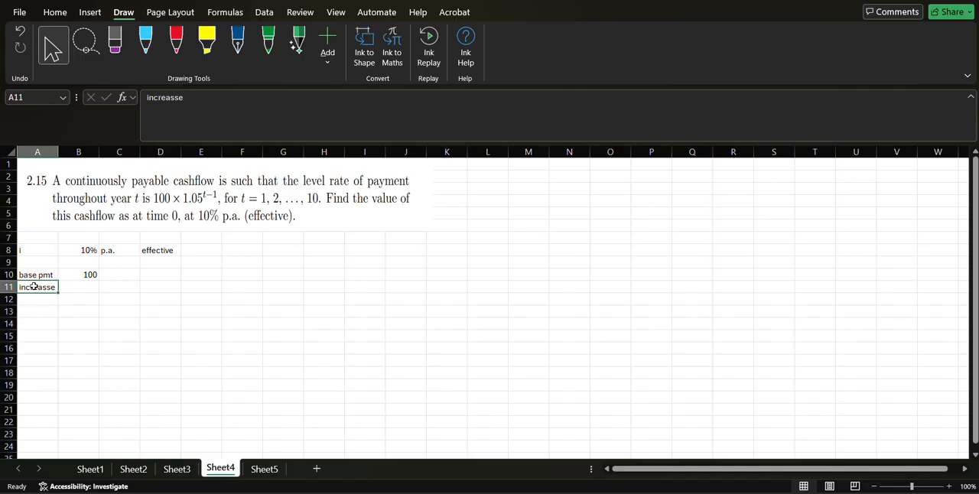
{"action": "left_click", "coordinate": [172, 98]}
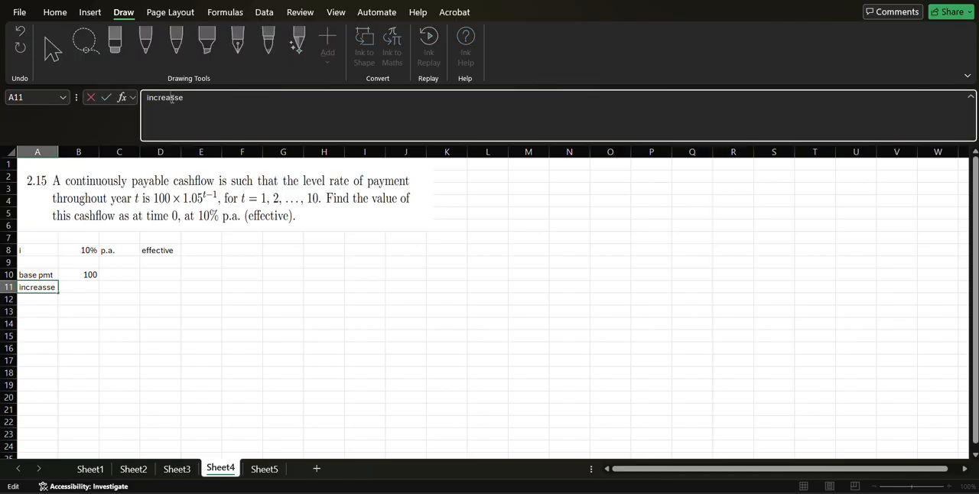
{"action": "key", "text": "BackSpace"}
{"action": "key", "text": "Return"}
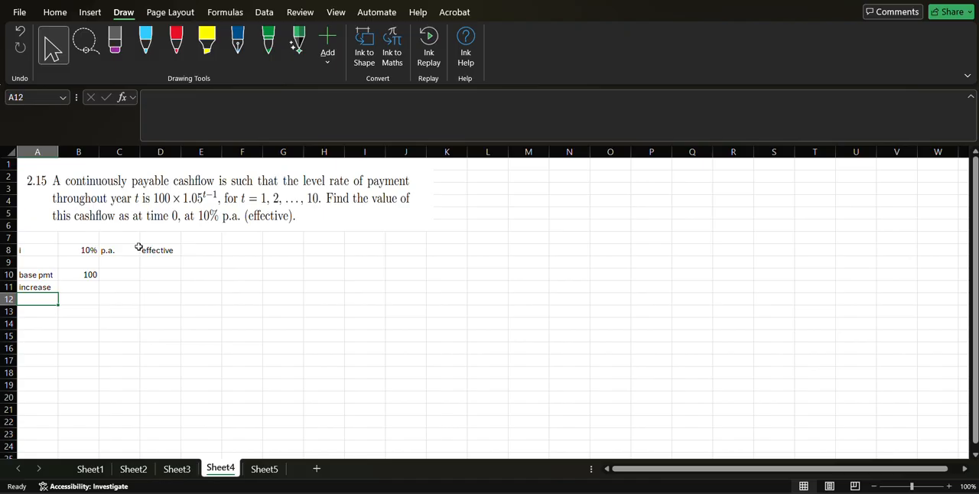
{"action": "left_click", "coordinate": [67, 287]}
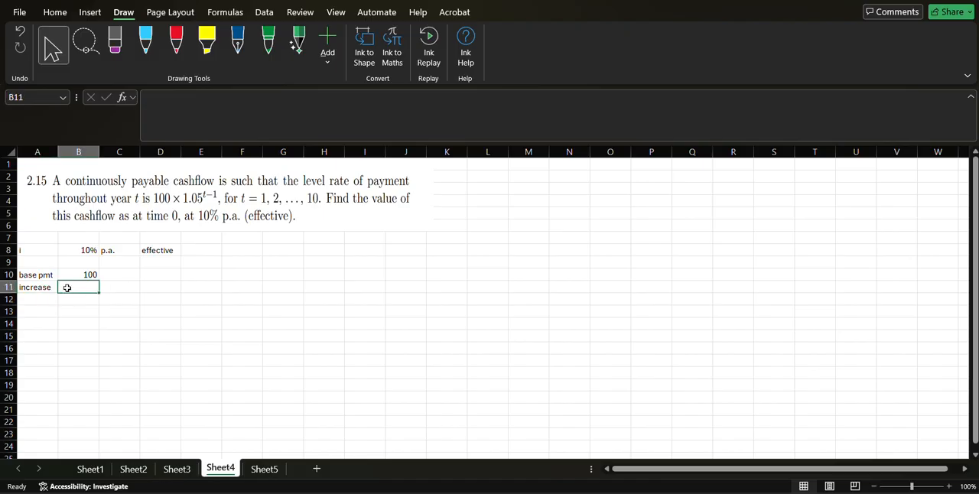
{"action": "type", "text": "1.05"}
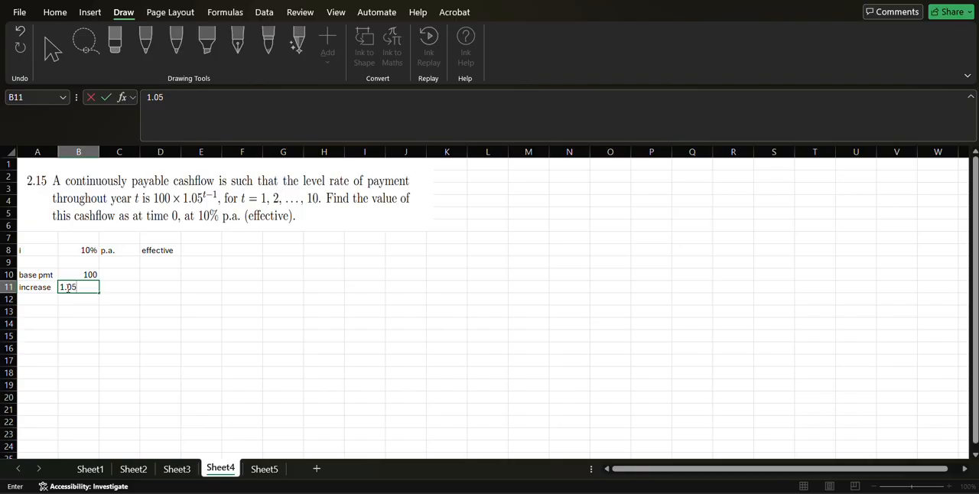
{"action": "key", "text": "Return"}
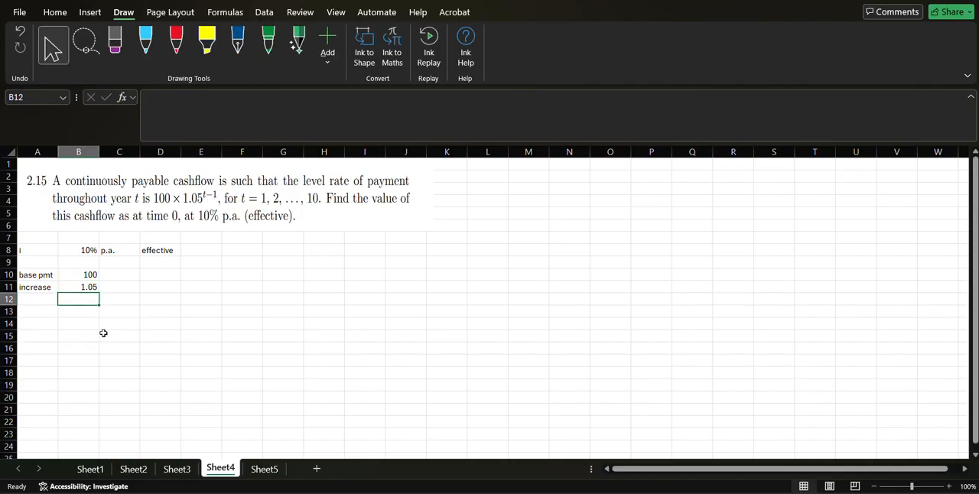
Add the labels "delta" in A13 and "a_bar1" in A14.
{"action": "left_click", "coordinate": [33, 312]}
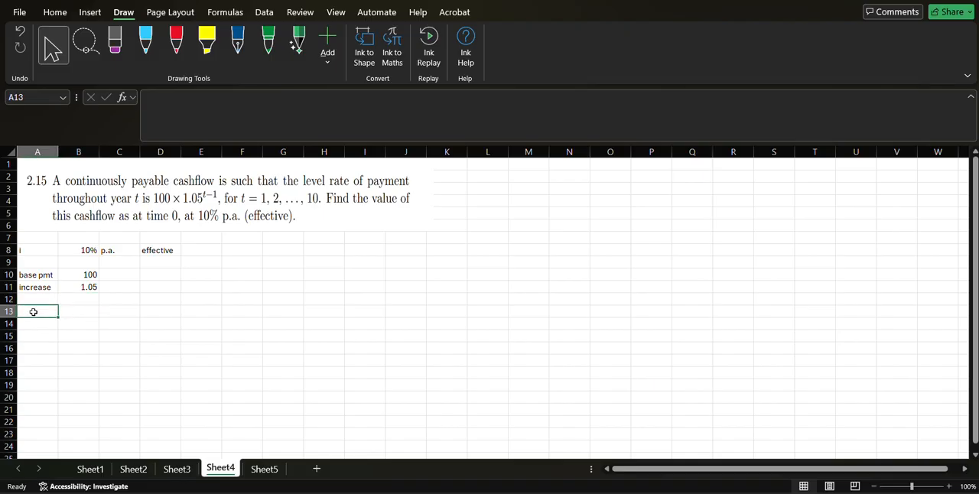
{"action": "key", "text": "Down"}
{"action": "type", "text": "a_bar1"}
{"action": "key", "text": "Return"}
{"action": "key", "text": "Up"}
{"action": "key", "text": "Up"}
{"action": "type", "text": "delt"}
{"action": "key", "text": "Return"}
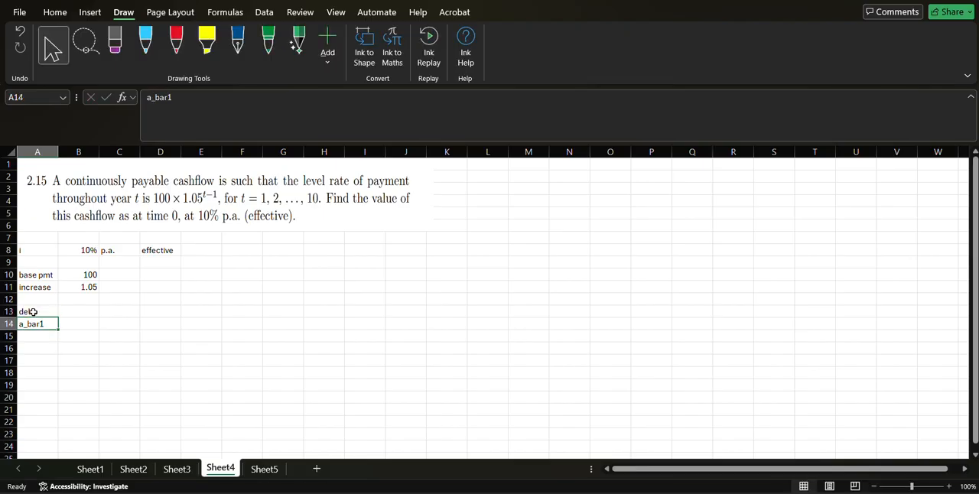
Calculate delta in B13 with the formula =LN(1+B8) and review the formula.
{"action": "key", "text": "Right"}
{"action": "key", "text": "Up"}
{"action": "type", "text": "=ln("}
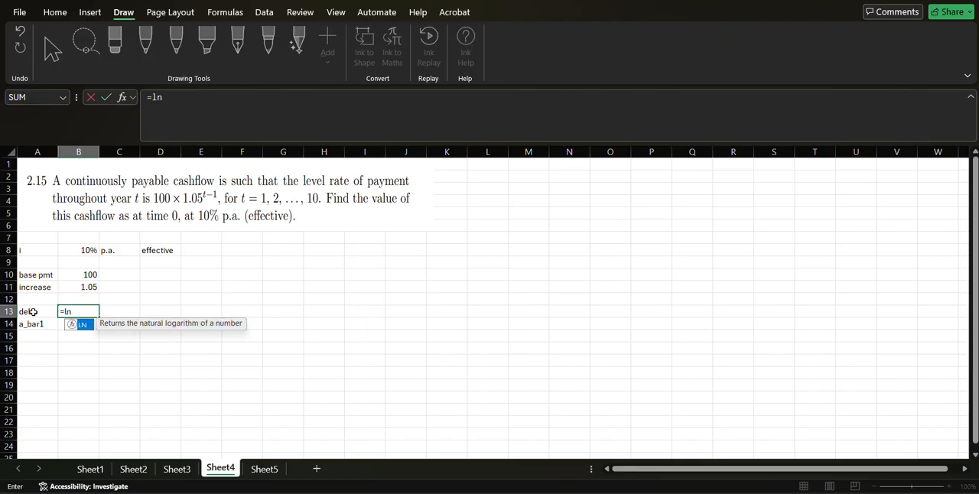
{"action": "key", "text": "Up"}
{"action": "key", "text": "Up"}
{"action": "key", "text": "Up"}
{"action": "key", "text": "Down"}
{"action": "key", "text": "Down"}
{"action": "key", "text": "Down"}
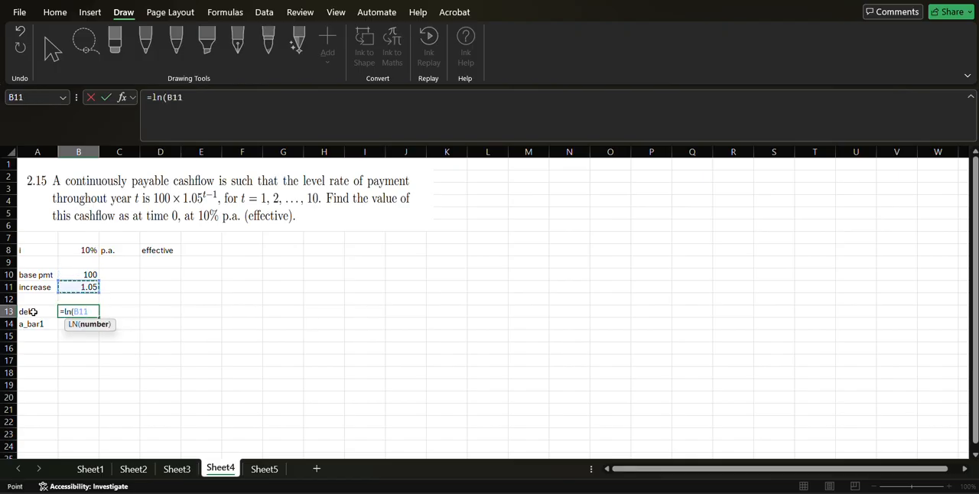
{"action": "key", "text": "BackSpace"}
{"action": "key", "text": "BackSpace"}
{"action": "key", "text": "BackSpace"}
{"action": "type", "text": "1"}
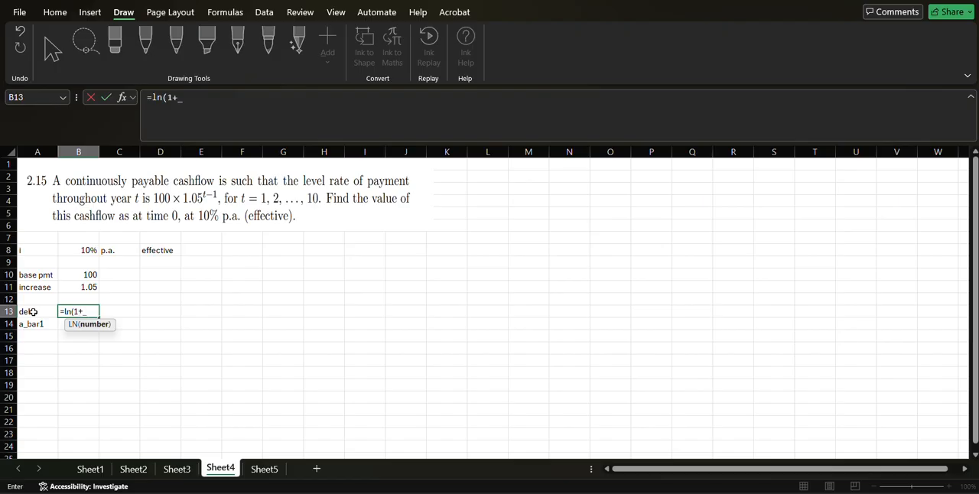
{"action": "type", "text": "+"}
{"action": "key", "text": "Up"}
{"action": "key", "text": "Up"}
{"action": "key", "text": "Up"}
{"action": "key", "text": "Up"}
{"action": "key", "text": "Up"}
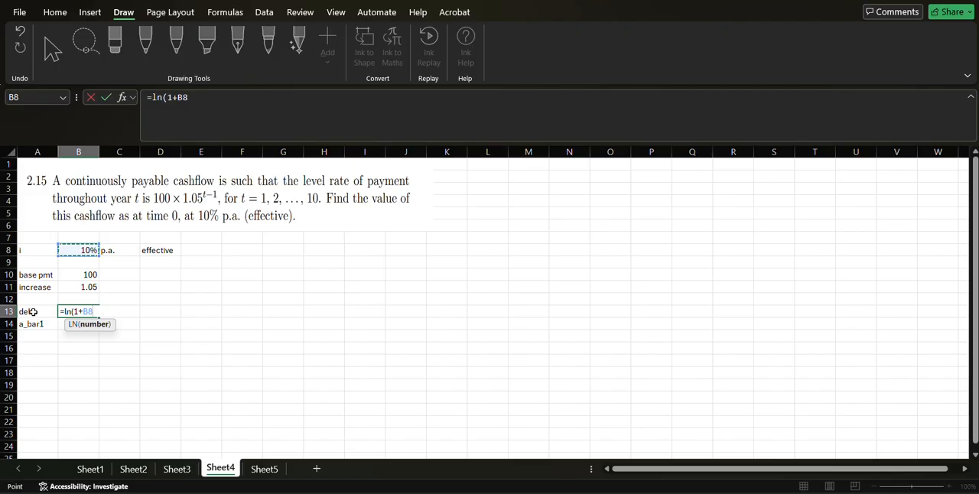
{"action": "key", "text": "Return"}
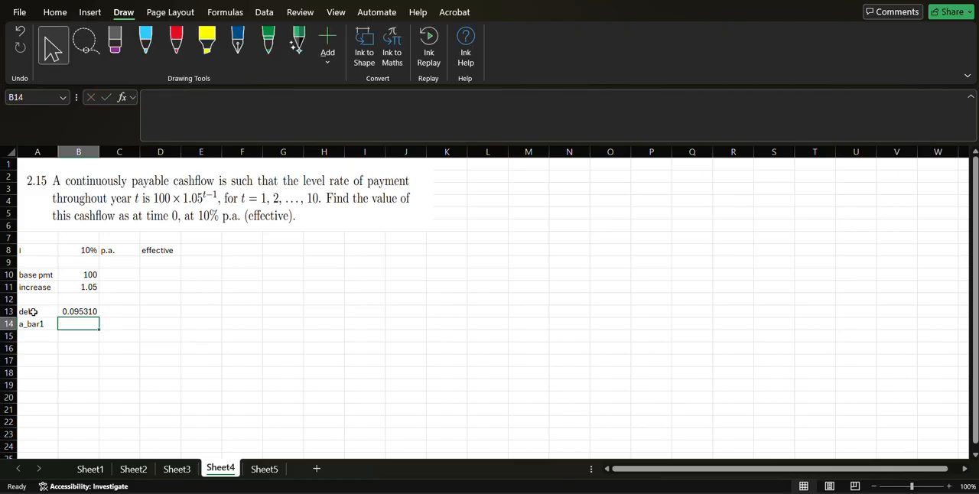
{"action": "key", "text": "Up"}
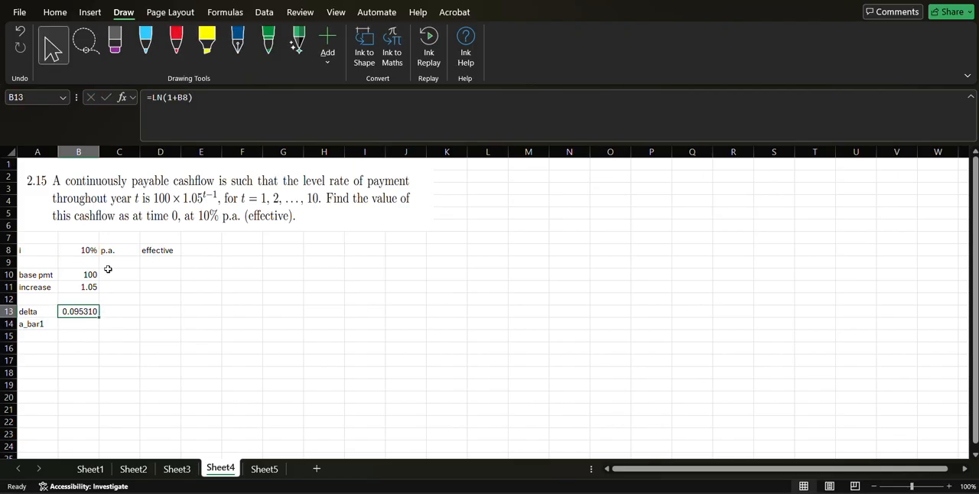
{"action": "left_click", "coordinate": [242, 92]}
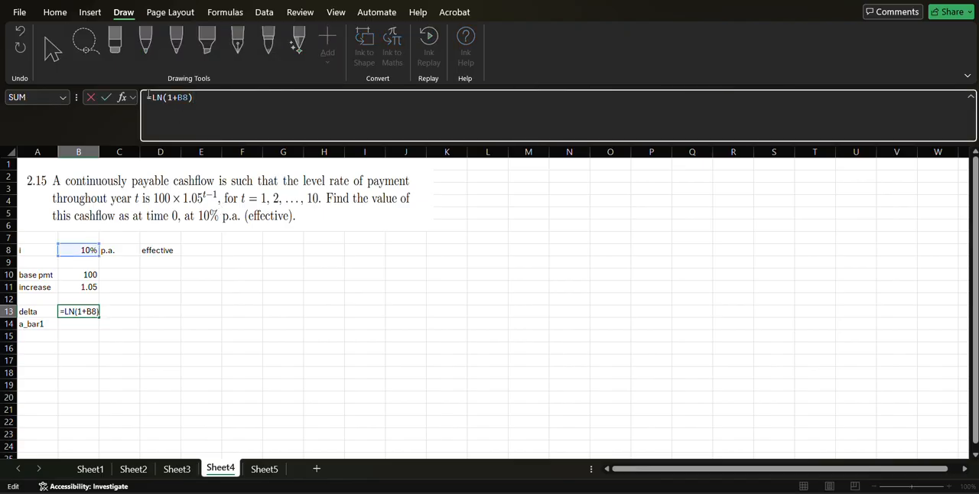
Calculate a_bar1 in B14 with the formula =(1-(1+B8)^-1)/B13.
{"action": "left_click", "coordinate": [87, 322]}
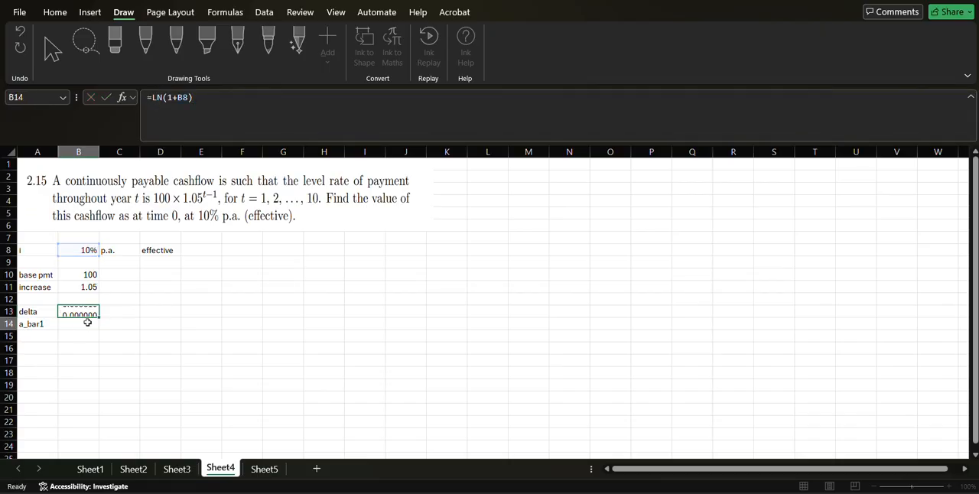
{"action": "type", "text": "="}
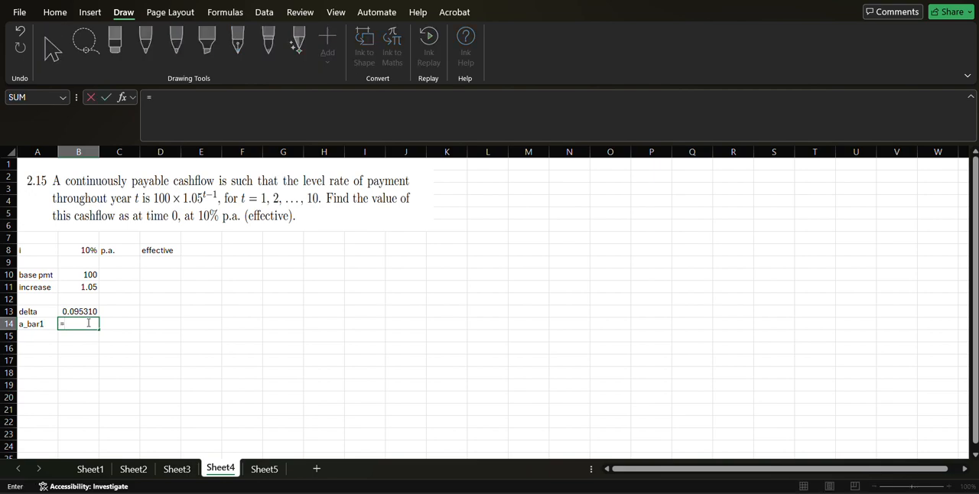
{"action": "type", "text": "(1-(1+"}
{"action": "key", "text": "Up"}
{"action": "key", "text": "Up"}
{"action": "key", "text": "Up"}
{"action": "key", "text": "Up"}
{"action": "key", "text": "Up"}
{"action": "key", "text": "Up"}
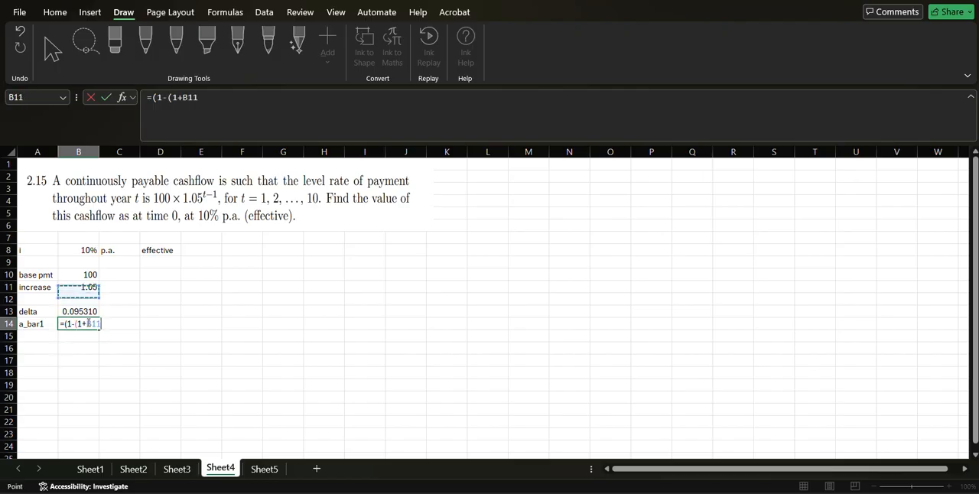
{"action": "type", "text": ")^"}
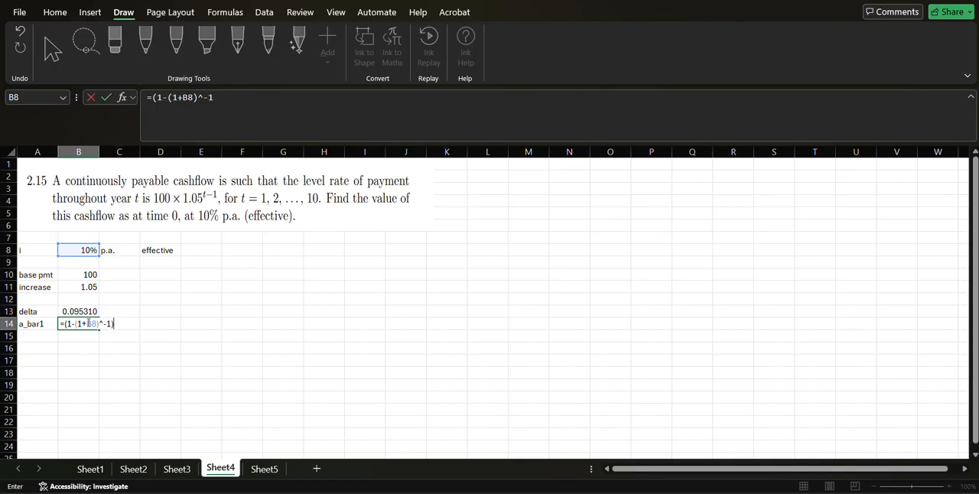
{"action": "type", "text": "-1)/"}
{"action": "key", "text": "Up"}
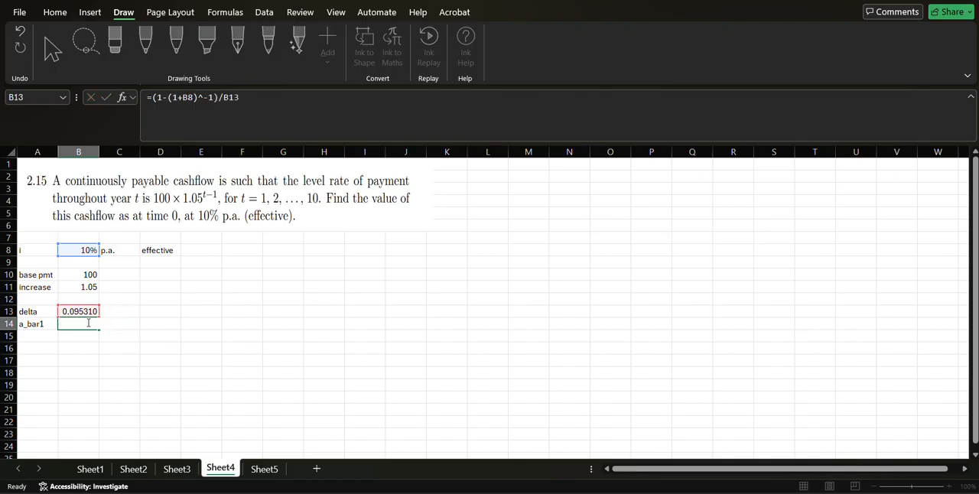
{"action": "key", "text": "Return"}
Apply all borders to the parameter block A8:D14.
{"action": "left_click", "coordinate": [88, 323]}
{"action": "key", "text": "Right"}
{"action": "key", "text": "Right"}
{"action": "key", "text": "Right"}
{"action": "key", "text": "Down"}
{"action": "key", "text": "Up"}
{"action": "key", "text": "Up"}
{"action": "key", "text": "Left"}
{"action": "key", "text": "Up"}
{"action": "key", "text": "Up"}
{"action": "key", "text": "Up"}
{"action": "key", "text": "Up"}
{"action": "key", "text": "Up"}
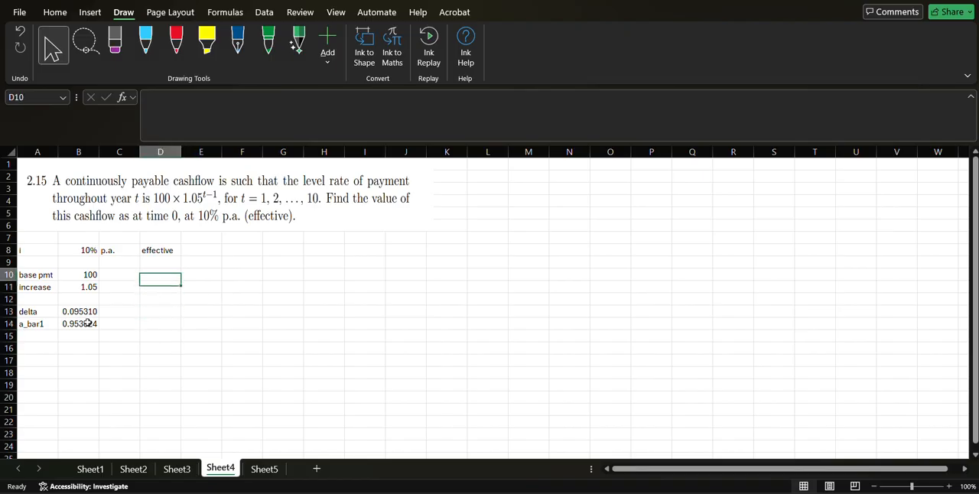
{"action": "key", "text": "Left"}
{"action": "key", "text": "Left"}
{"action": "key", "text": "Left"}
{"action": "key", "text": "shift+Right"}
{"action": "key", "text": "shift+Right"}
{"action": "key", "text": "shift+Right"}
{"action": "key", "text": "shift+Down"}
{"action": "key", "text": "shift+Down"}
{"action": "key", "text": "shift+Down"}
{"action": "key", "text": "shift+Down"}
{"action": "key", "text": "shift+Down"}
{"action": "key", "text": "shift+Down"}
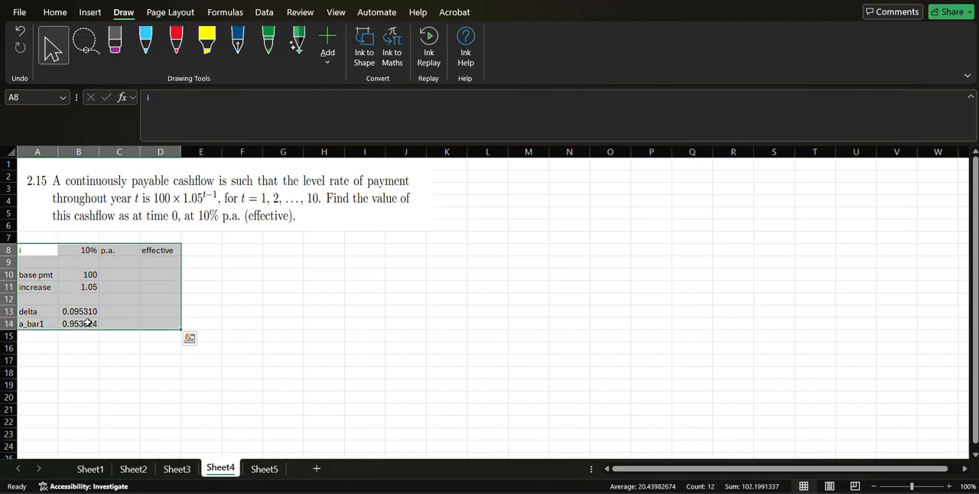
{"action": "key", "text": "alt+h"}
{"action": "key", "text": "b"}
{"action": "key", "text": "a"}
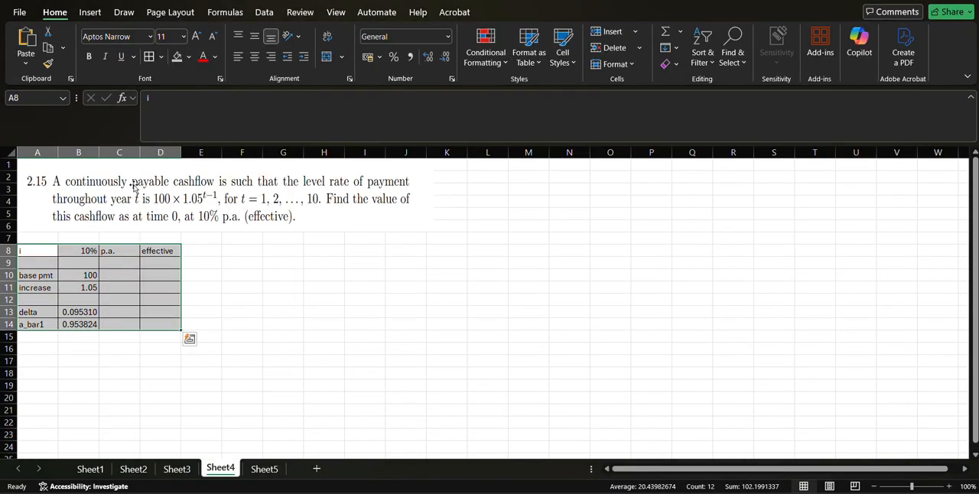
Apply a blue fill to the parameter block A8:D14.
{"action": "left_click", "coordinate": [189, 57]}
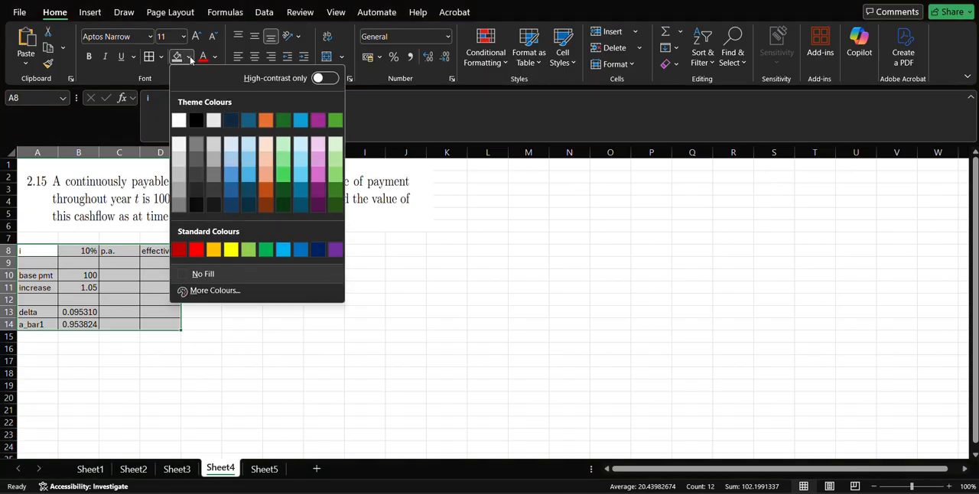
{"action": "left_click", "coordinate": [230, 189]}
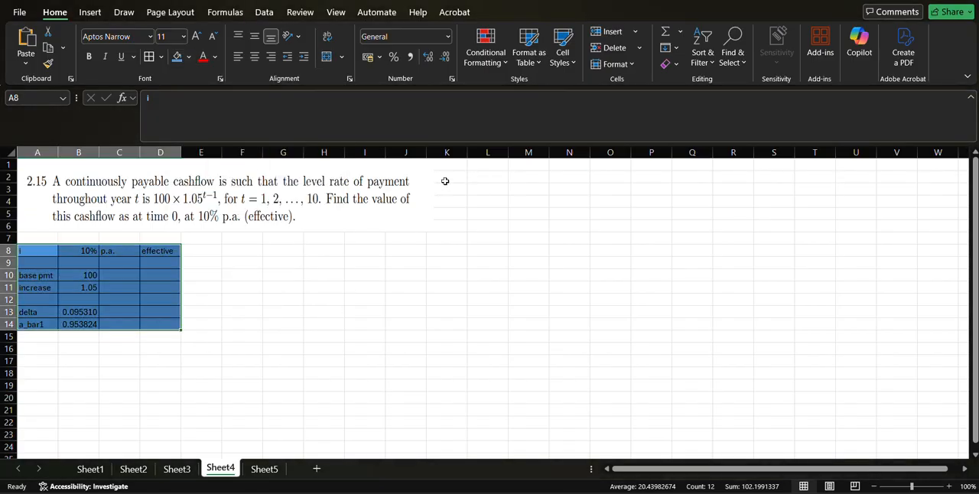
{"action": "left_click", "coordinate": [471, 173]}
{"action": "key", "text": "Down"}
{"action": "key", "text": "Up"}
{"action": "key", "text": "Down"}
{"action": "key", "text": "Right"}
{"action": "key", "text": "Down"}
{"action": "key", "text": "Left"}
{"action": "key", "text": "Up"}
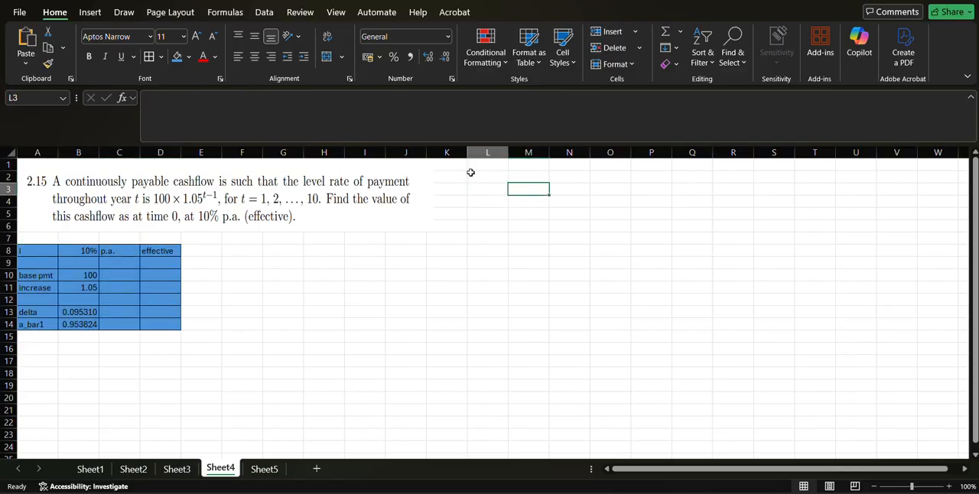
{"action": "key", "text": "Up"}
{"action": "key", "text": "Right"}
{"action": "key", "text": "Left"}
{"action": "key", "text": "Down"}
Add the heading "time" in L1 and fill the times 0 to 10 down L2:L12.
{"action": "key", "text": "Up"}
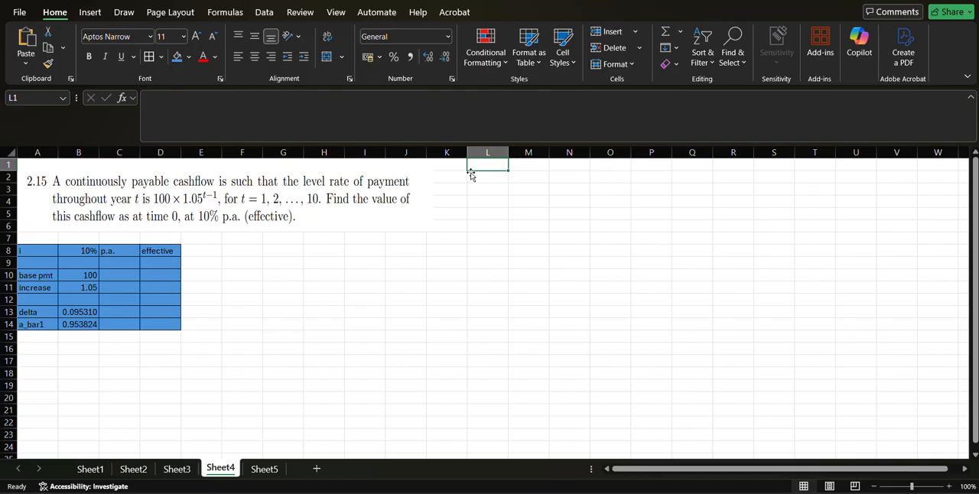
{"action": "type", "text": "time"}
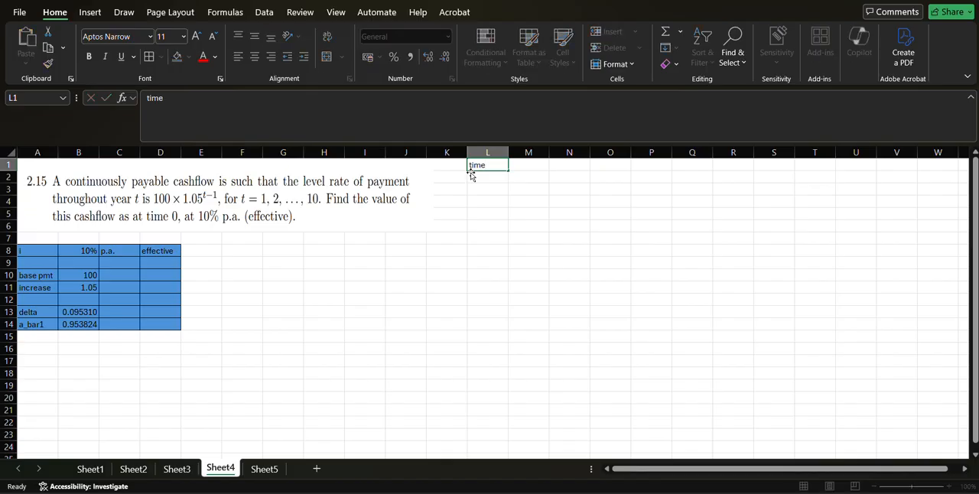
{"action": "key", "text": "Return"}
{"action": "type", "text": "0"}
{"action": "key", "text": "Return"}
{"action": "type", "text": "1"}
{"action": "key", "text": "Return"}
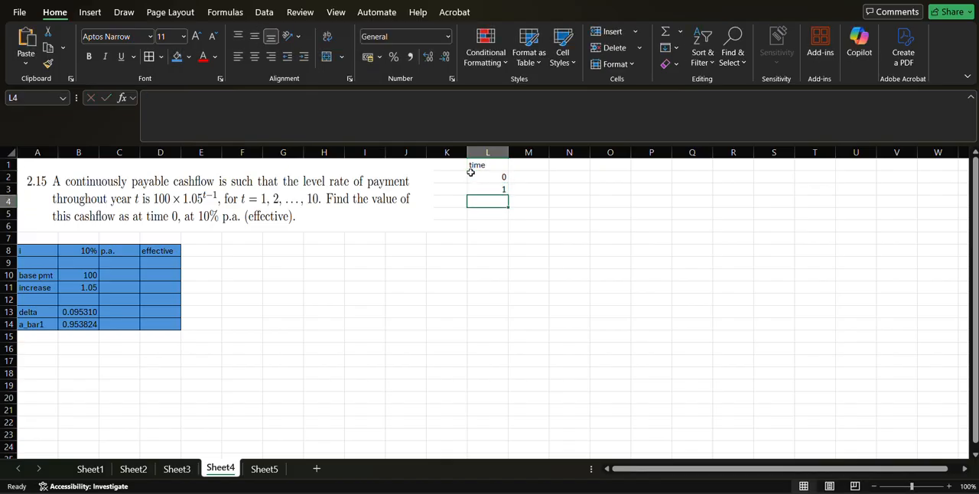
{"action": "left_click_drag", "start_coordinate": [474, 175], "coordinate": [504, 309]}
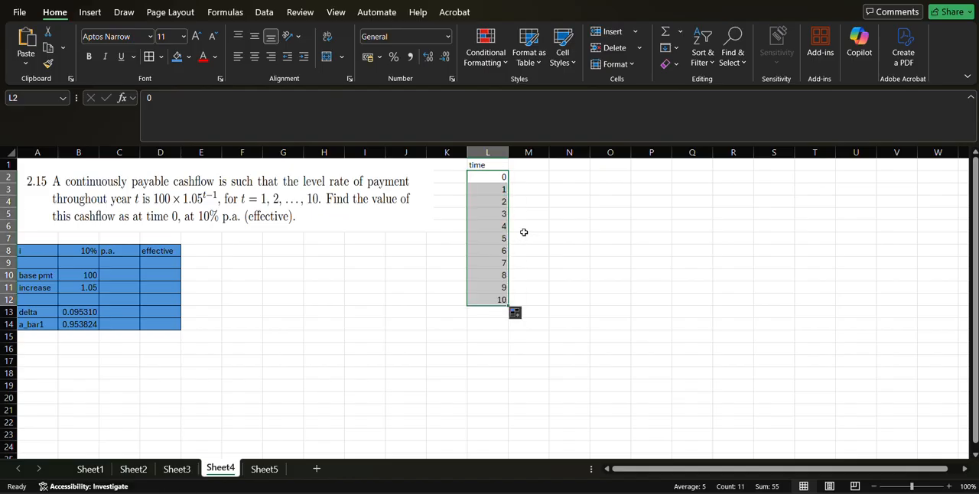
Add the heading "pmts" in M1 beside the time column.
{"action": "left_click", "coordinate": [539, 164]}
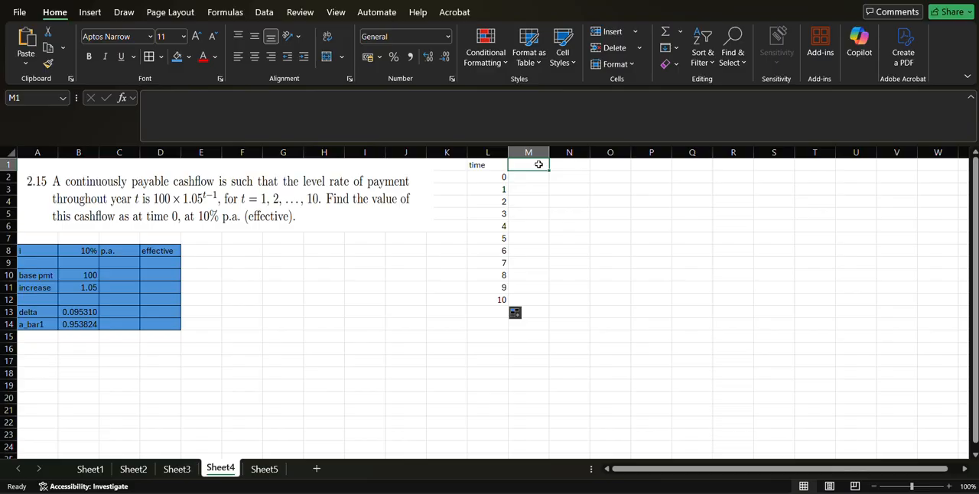
{"action": "type", "text": "pmts"}
{"action": "key", "text": "Return"}
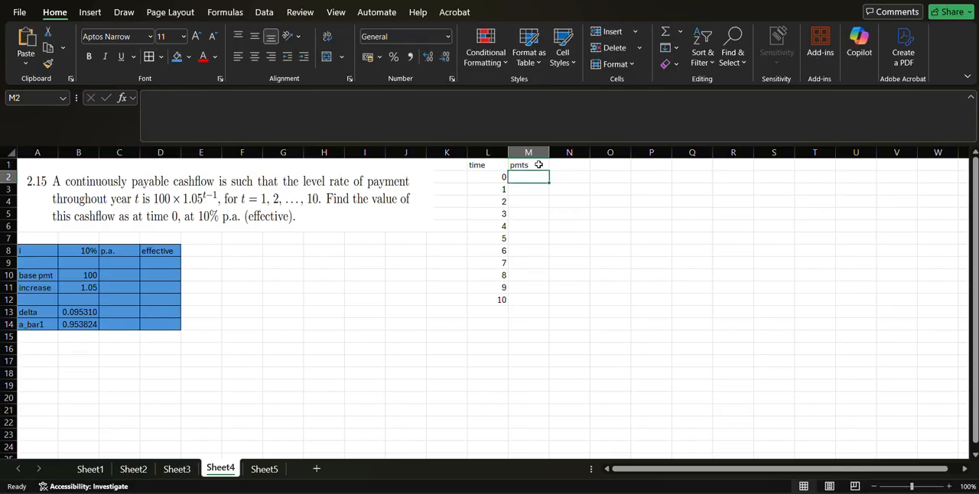
{"action": "left_click", "coordinate": [502, 175]}
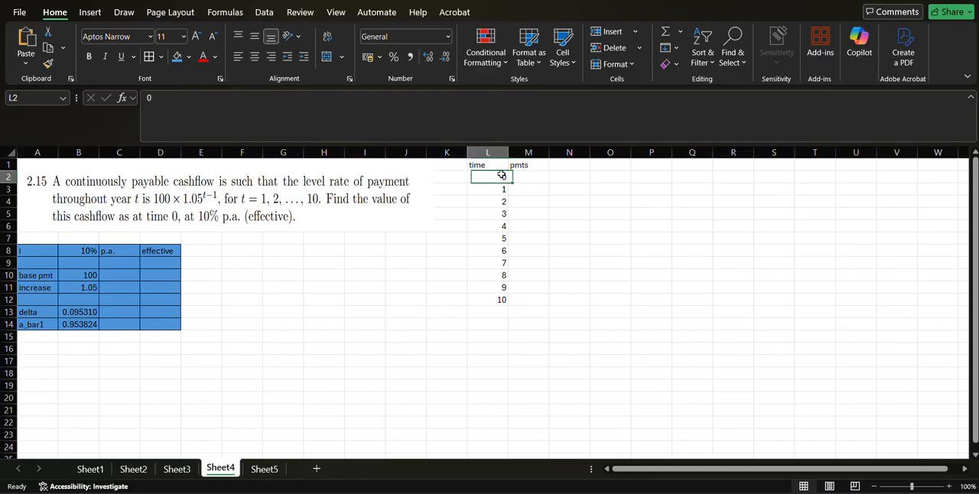
{"action": "key", "text": "Down"}
{"action": "key", "text": "Down"}
{"action": "key", "text": "Left"}
{"action": "key", "text": "Up"}
{"action": "key", "text": "Right"}
{"action": "key", "text": "Up"}
{"action": "type", "text": "0"}
{"action": "key", "text": "Return"}
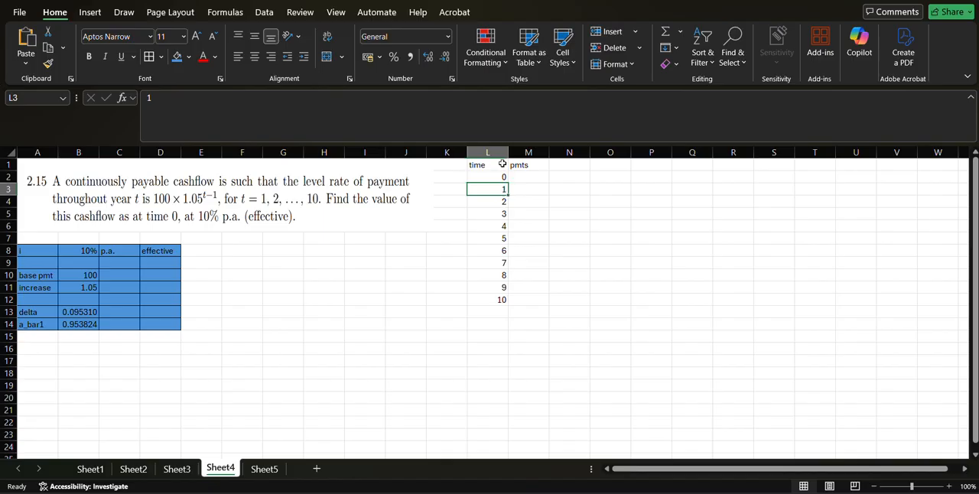
{"action": "left_click", "coordinate": [506, 176]}
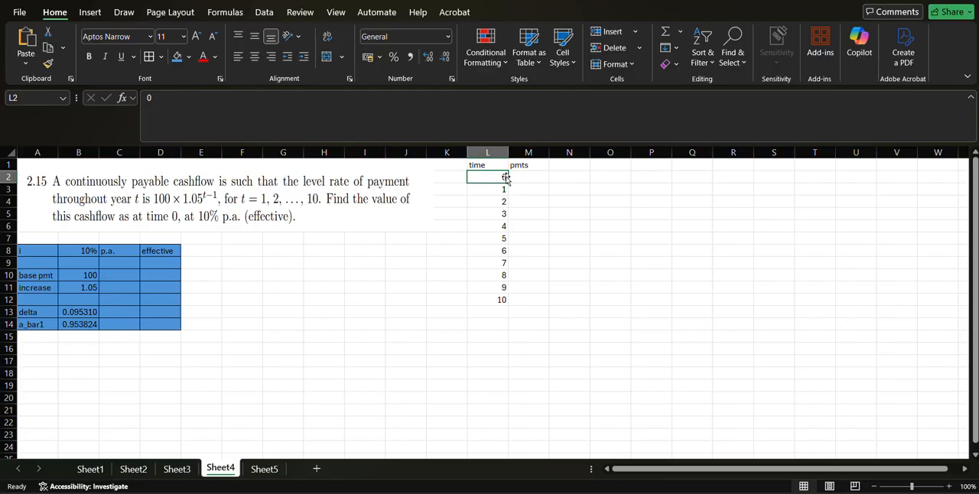
{"action": "key", "text": "Return"}
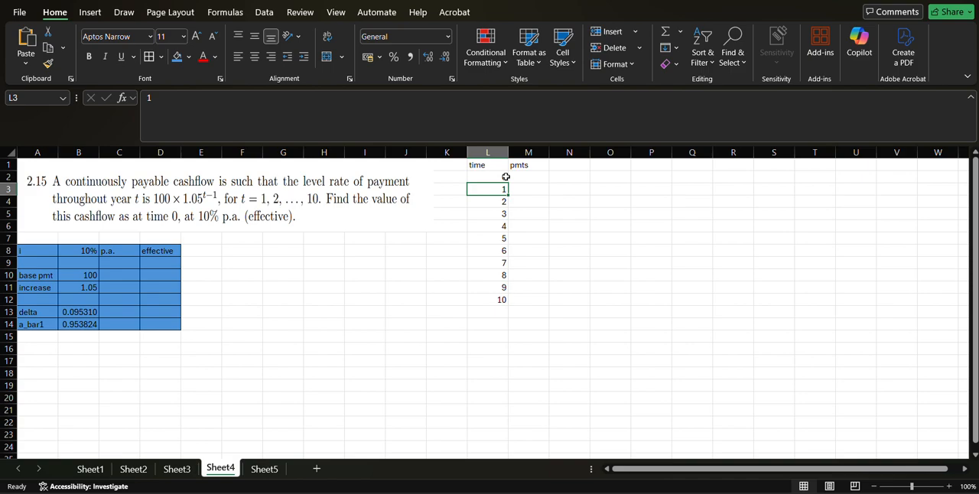
{"action": "key", "text": "Return"}
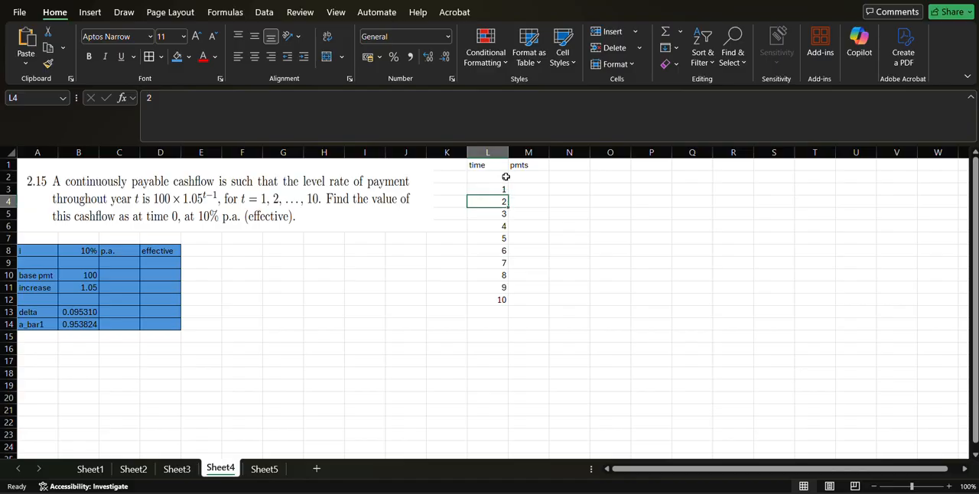
{"action": "key", "text": "Return"}
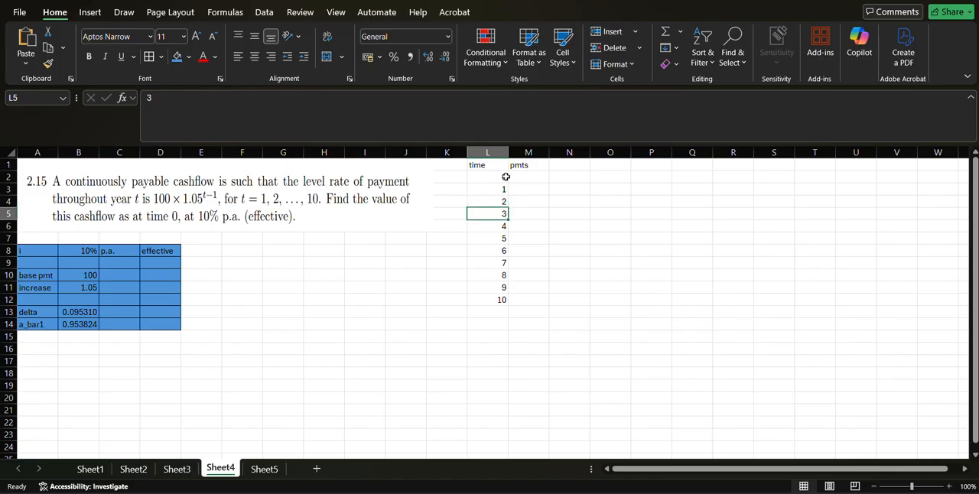
Calculate the first payment in M2 with the formula =100*($B$11^(L3-1))*$B$14.
{"action": "key", "text": "Right"}
{"action": "key", "text": "Up"}
{"action": "key", "text": "Up"}
{"action": "key", "text": "Up"}
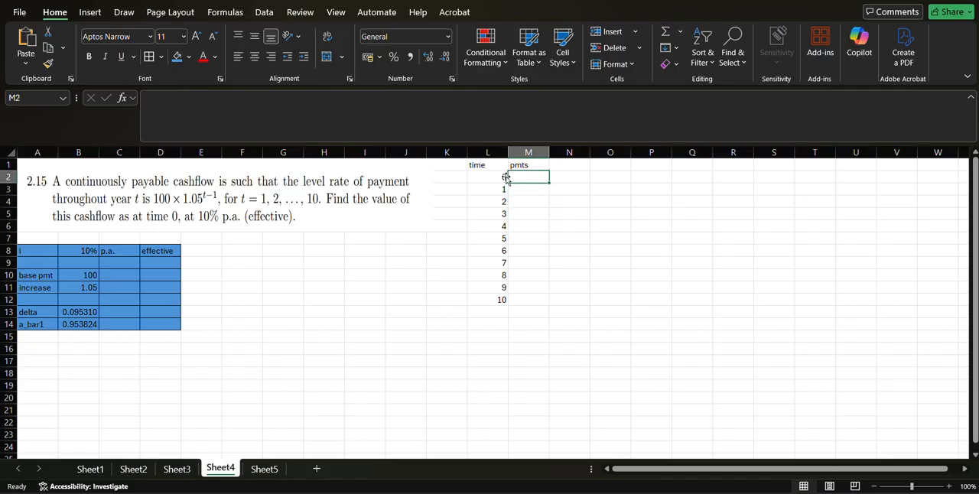
{"action": "type", "text": "="}
{"action": "type", "text": "100"}
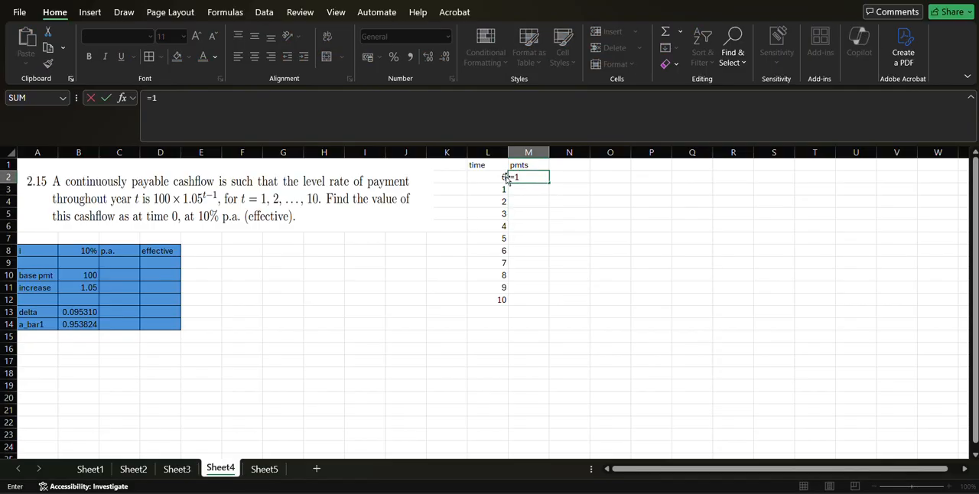
{"action": "key", "text": "Down"}
{"action": "key", "text": "Down"}
{"action": "key", "text": "Down"}
{"action": "key", "text": "Down"}
{"action": "key", "text": "Down"}
{"action": "key", "text": "Down"}
{"action": "key", "text": "Down"}
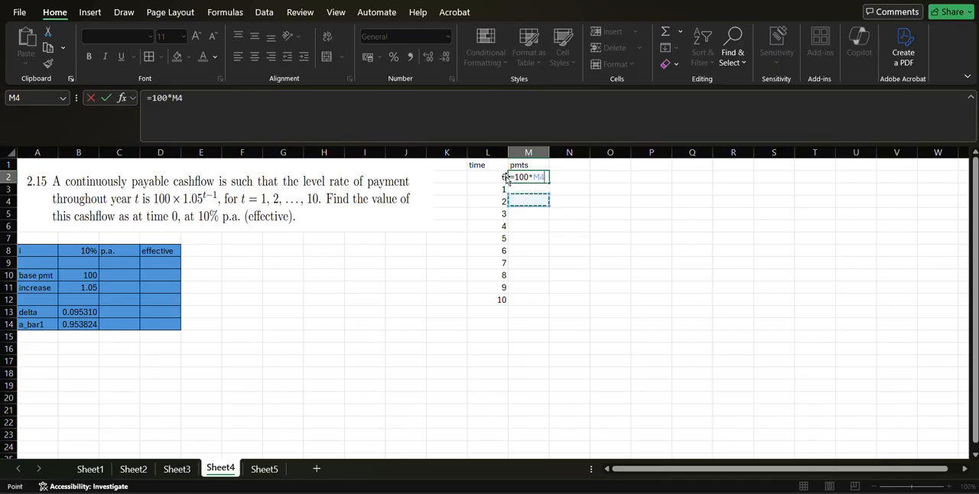
{"action": "key", "text": "Left"}
{"action": "key", "text": "Left"}
{"action": "key", "text": "Left"}
{"action": "key", "text": "Left"}
{"action": "key", "text": "Left"}
{"action": "key", "text": "Left"}
{"action": "key", "text": "Left"}
{"action": "key", "text": "Left"}
{"action": "key", "text": "Left"}
{"action": "key", "text": "Down"}
{"action": "key", "text": "Down"}
{"action": "key", "text": "Left"}
{"action": "key", "text": "Left"}
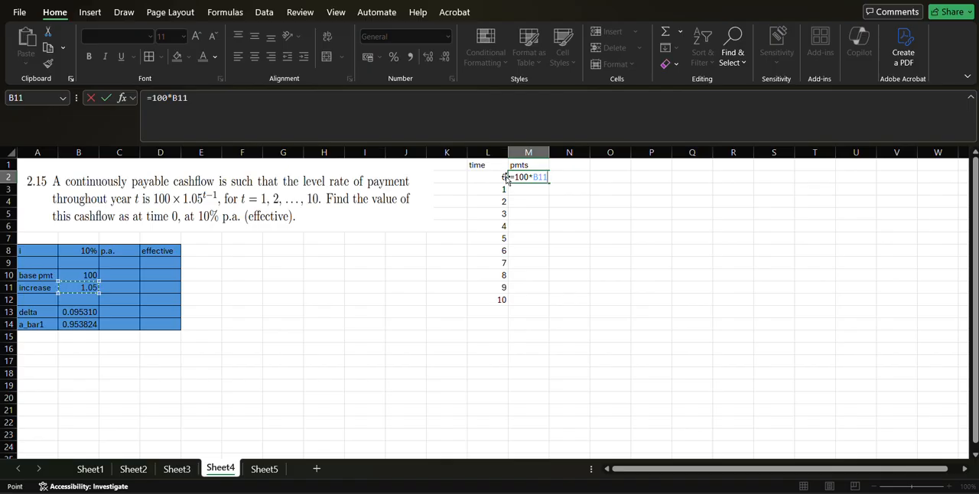
{"action": "key", "text": "F4"}
{"action": "type", "text": "^("}
{"action": "key", "text": "Left"}
{"action": "key", "text": "Down"}
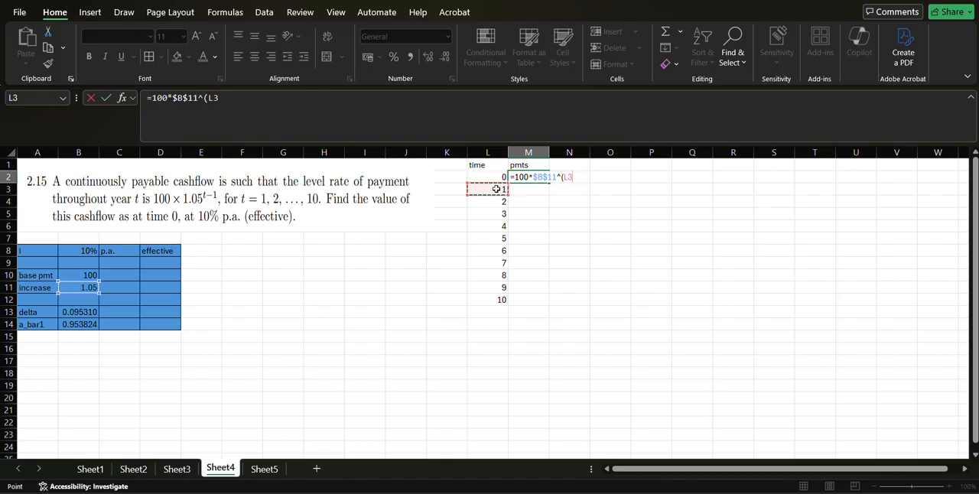
{"action": "type", "text": "-1))"}
{"action": "left_click", "coordinate": [173, 97]}
{"action": "type", "text": "("}
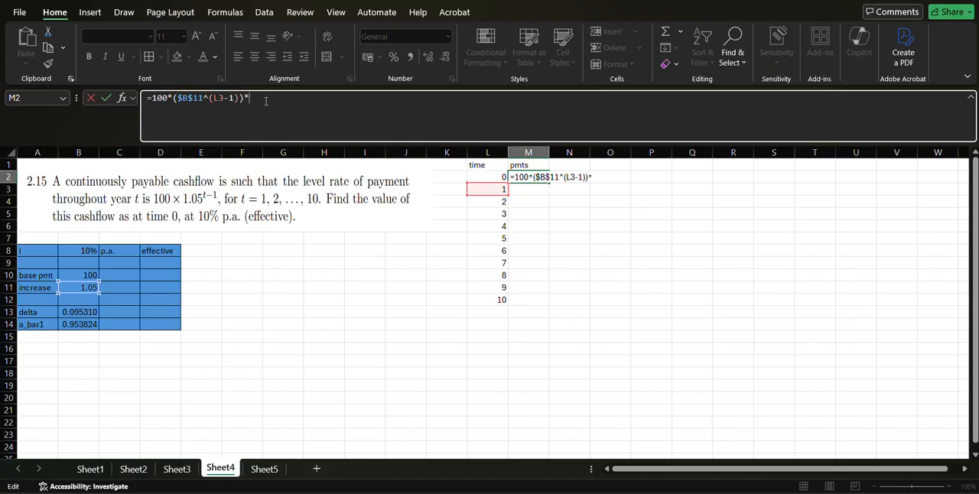
{"action": "left_click", "coordinate": [80, 325]}
{"action": "key", "text": "F4"}
{"action": "key", "text": "Return"}
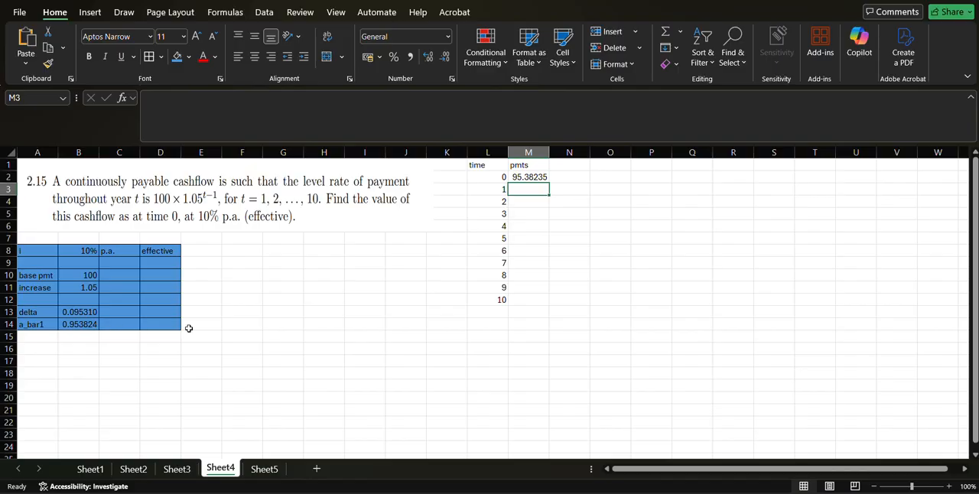
Review the M2 formula, fill it down to M12, and clear the entry in M12.
{"action": "left_click", "coordinate": [521, 177]}
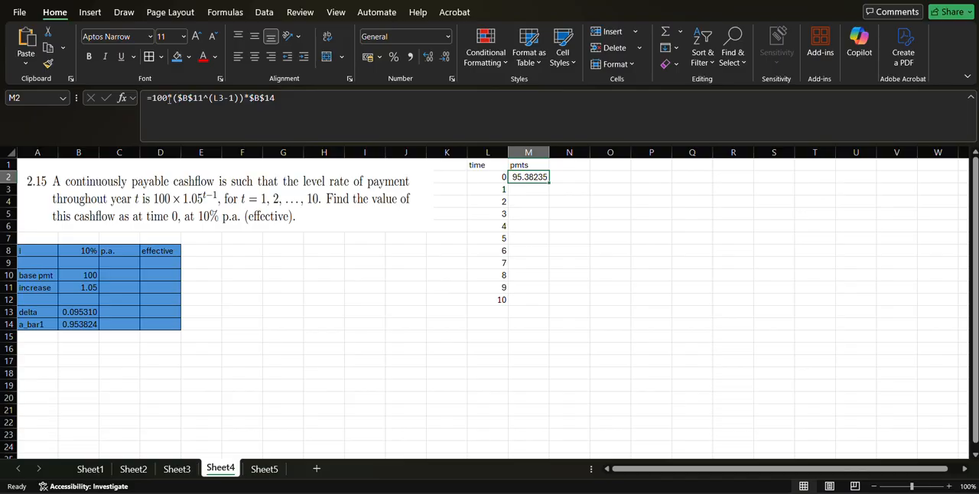
{"action": "left_click_drag", "start_coordinate": [151, 97], "coordinate": [245, 98]}
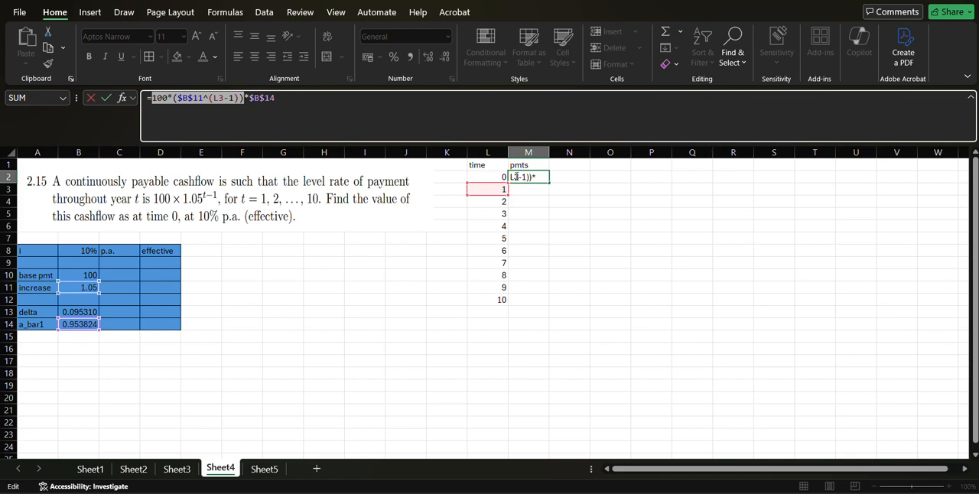
{"action": "key", "text": "Return"}
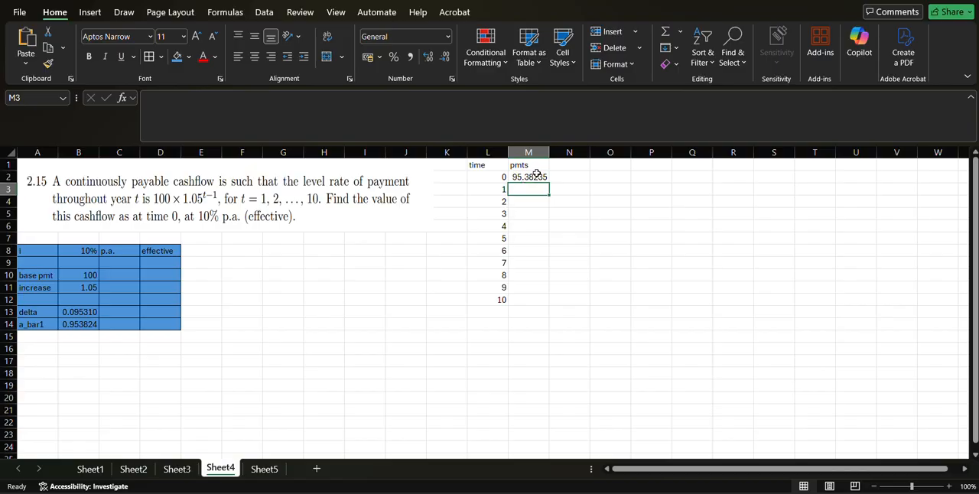
{"action": "left_click", "coordinate": [541, 177]}
{"action": "left_click_drag", "start_coordinate": [546, 177], "coordinate": [548, 305]}
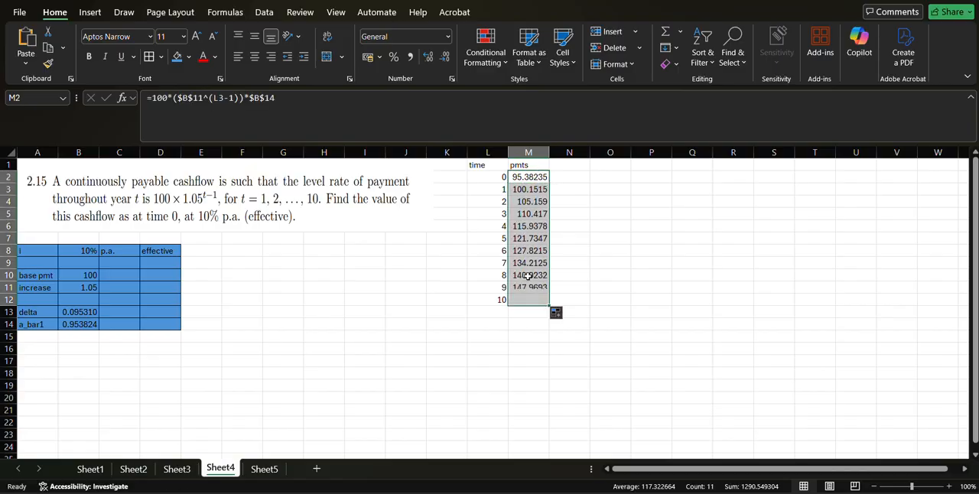
{"action": "left_click", "coordinate": [527, 300]}
{"action": "double_click", "coordinate": [527, 300]}
{"action": "key", "text": "Escape"}
{"action": "key", "text": "BackSpace"}
{"action": "key", "text": "Return"}
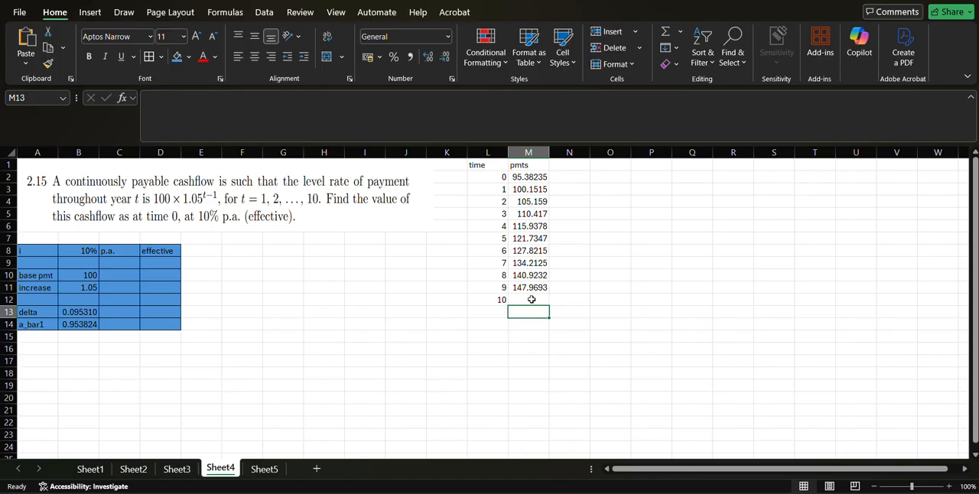
Review the payment formula in M3 for the year starting at time 1.
{"action": "key", "text": "Up"}
{"action": "key", "text": "Up"}
{"action": "key", "text": "Up"}
{"action": "key", "text": "Up"}
{"action": "key", "text": "Up"}
{"action": "key", "text": "Up"}
{"action": "key", "text": "Up"}
{"action": "key", "text": "Up"}
{"action": "key", "text": "Up"}
{"action": "key", "text": "Up"}
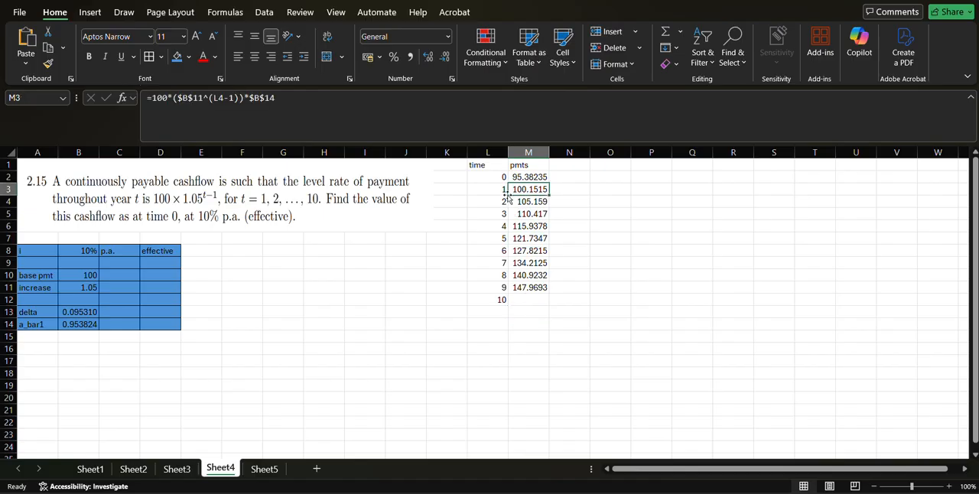
{"action": "left_click", "coordinate": [457, 102]}
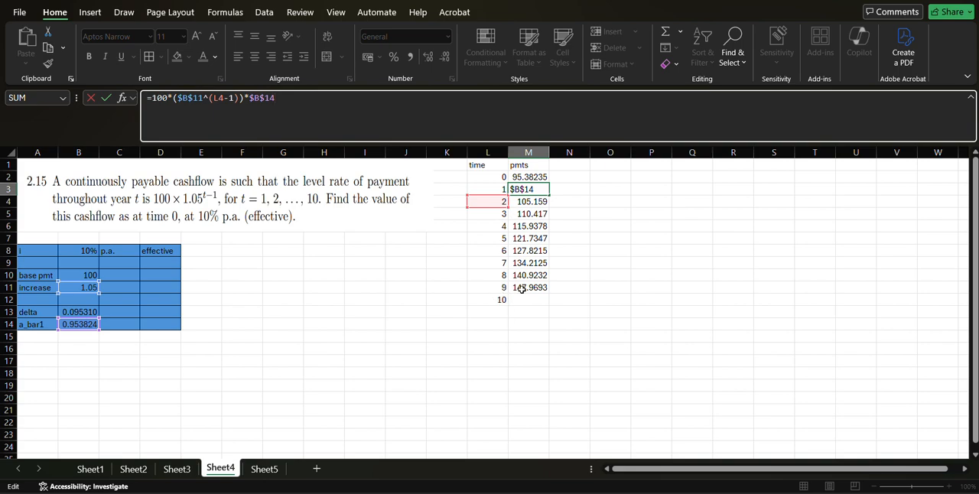
{"action": "key", "text": "Home"}
{"action": "key", "text": "Return"}
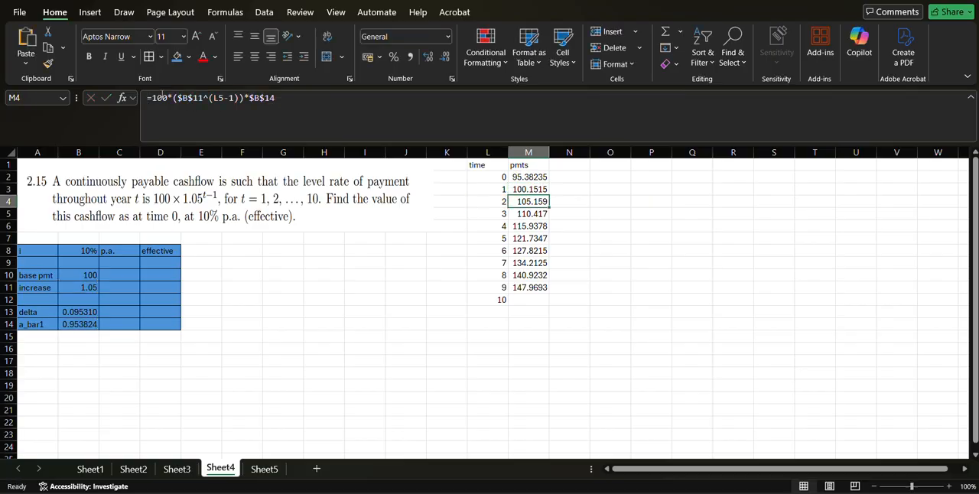
{"action": "key", "text": "Up"}
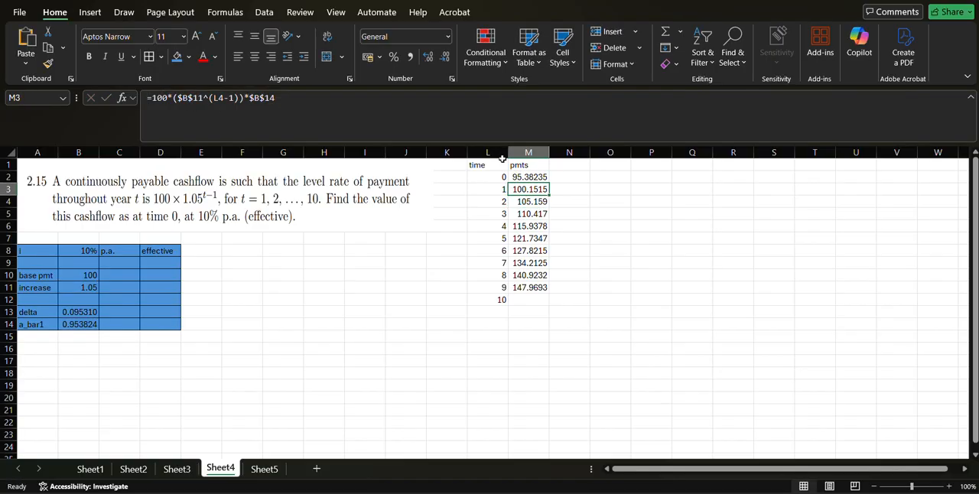
{"action": "left_click", "coordinate": [477, 101]}
{"action": "key", "text": "Return"}
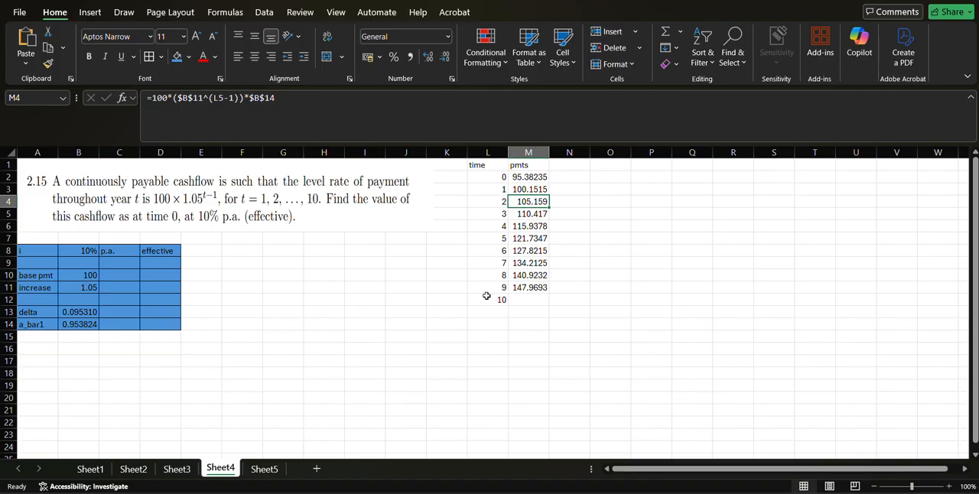
Add the heading "discounting factors" in N1 beside the payments column.
{"action": "left_click", "coordinate": [565, 162]}
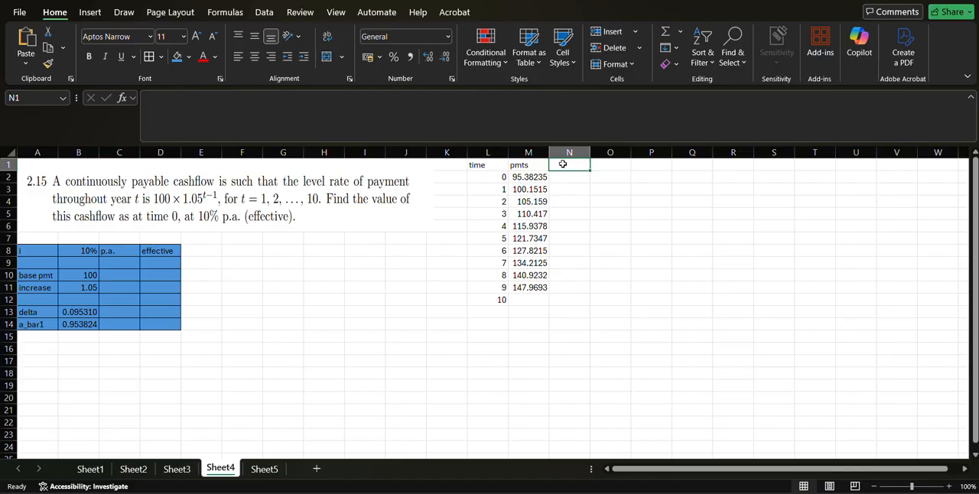
{"action": "type", "text": "dis"}
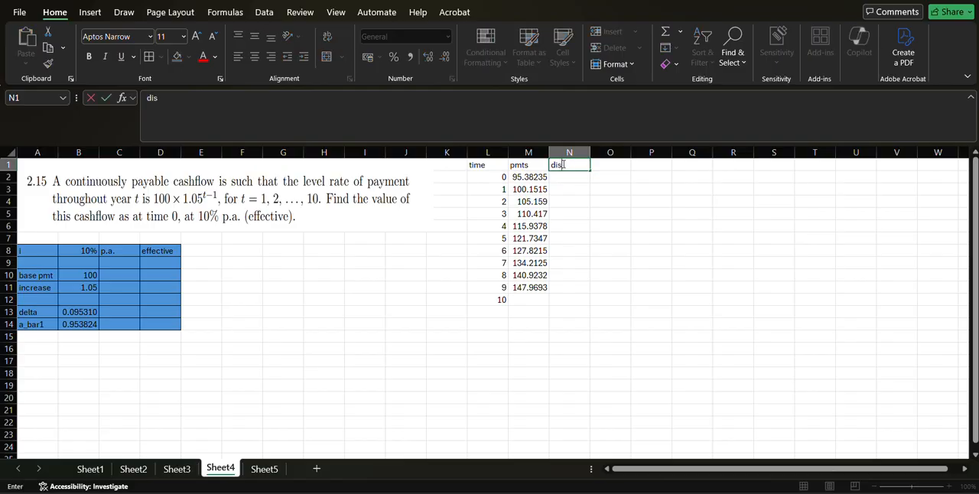
{"action": "type", "text": "counting factors"}
{"action": "key", "text": "Return"}
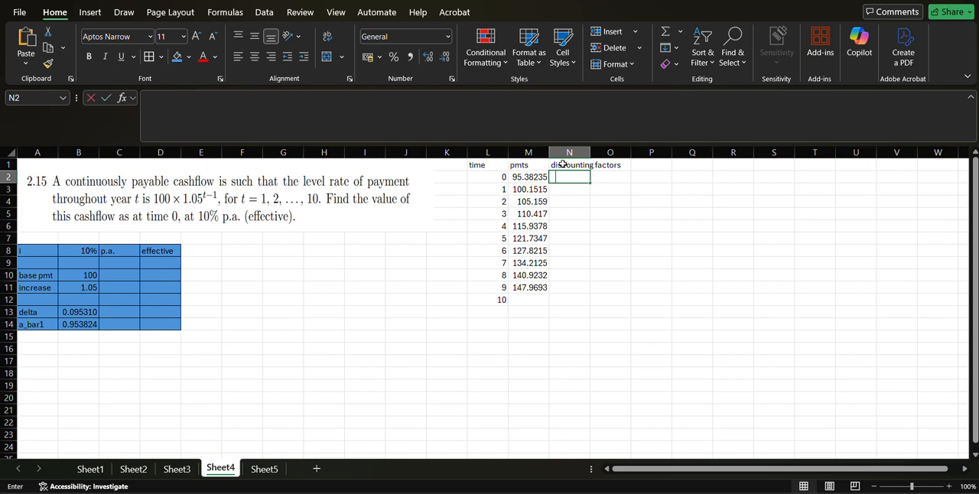
Calculate the first discounting factor in N2 with the formula =EXP(-L2*$B$13).
{"action": "type", "text": "=(1+"}
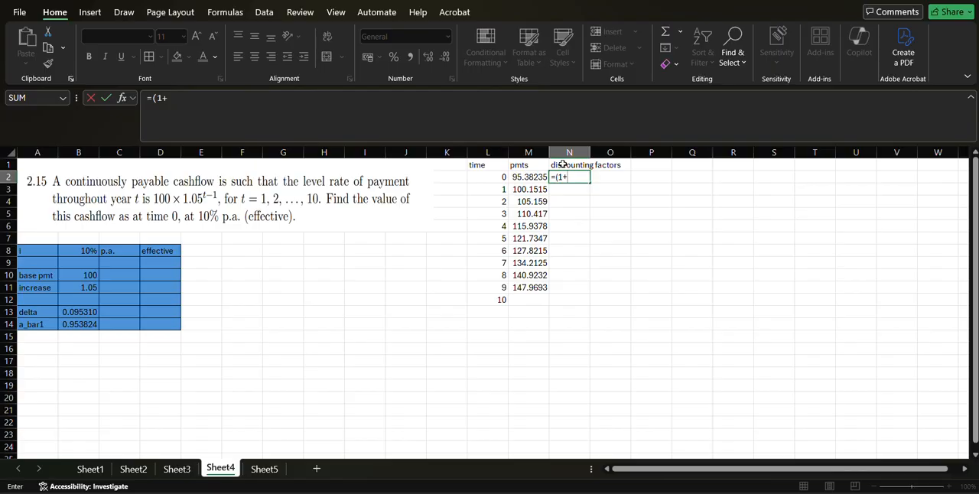
{"action": "key", "text": "BackSpace"}
{"action": "key", "text": "BackSpace"}
{"action": "key", "text": "BackSpace"}
{"action": "type", "text": "exp"}
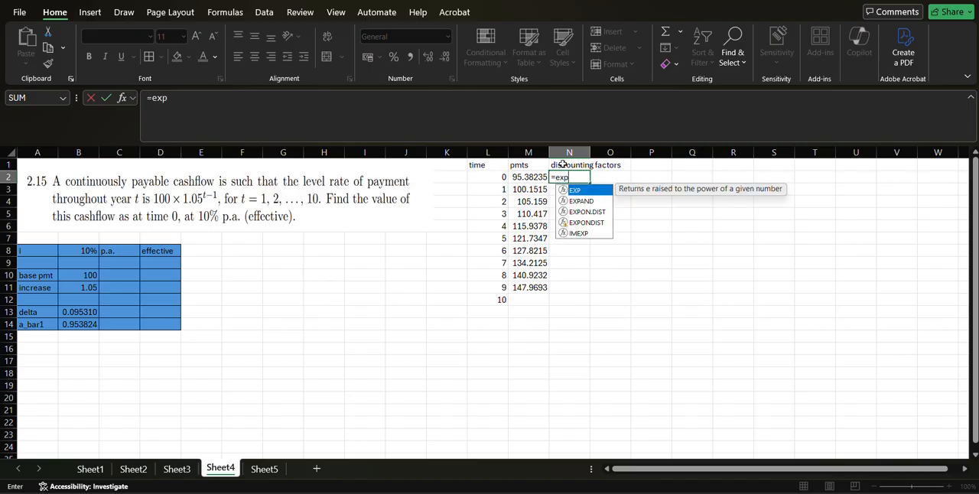
{"action": "type", "text": "("}
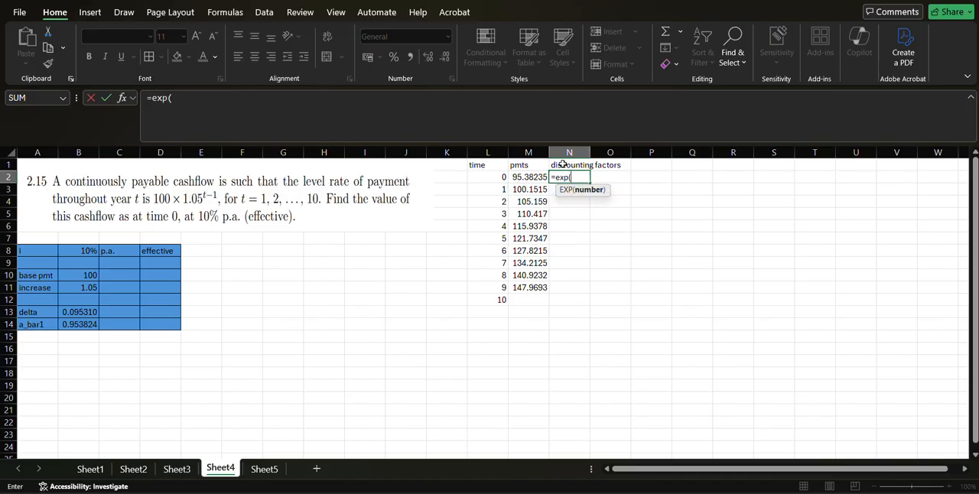
{"action": "type", "text": "-"}
{"action": "key", "text": "Left"}
{"action": "key", "text": "Left"}
{"action": "type", "text": "*"}
{"action": "key", "text": "Down"}
{"action": "key", "text": "Down"}
{"action": "key", "text": "Down"}
{"action": "key", "text": "Down"}
{"action": "key", "text": "Down"}
{"action": "key", "text": "Down"}
{"action": "key", "text": "Down"}
{"action": "key", "text": "Left"}
{"action": "key", "text": "Left"}
{"action": "key", "text": "Left"}
{"action": "key", "text": "Left"}
{"action": "key", "text": "Left"}
{"action": "key", "text": "Left"}
{"action": "key", "text": "Left"}
{"action": "key", "text": "Left"}
{"action": "key", "text": "Left"}
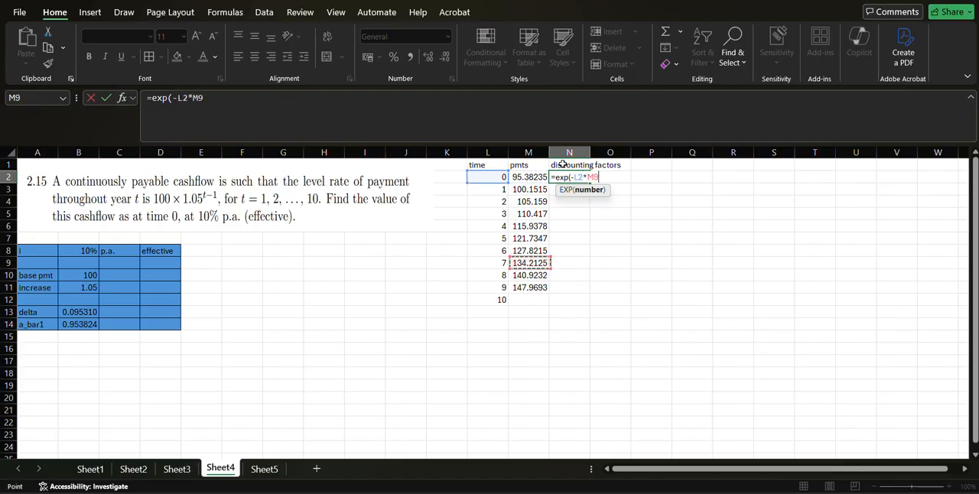
{"action": "key", "text": "Down"}
{"action": "key", "text": "Down"}
{"action": "key", "text": "Down"}
{"action": "key", "text": "Down"}
{"action": "key", "text": "Left"}
{"action": "key", "text": "Left"}
{"action": "key", "text": "Left"}
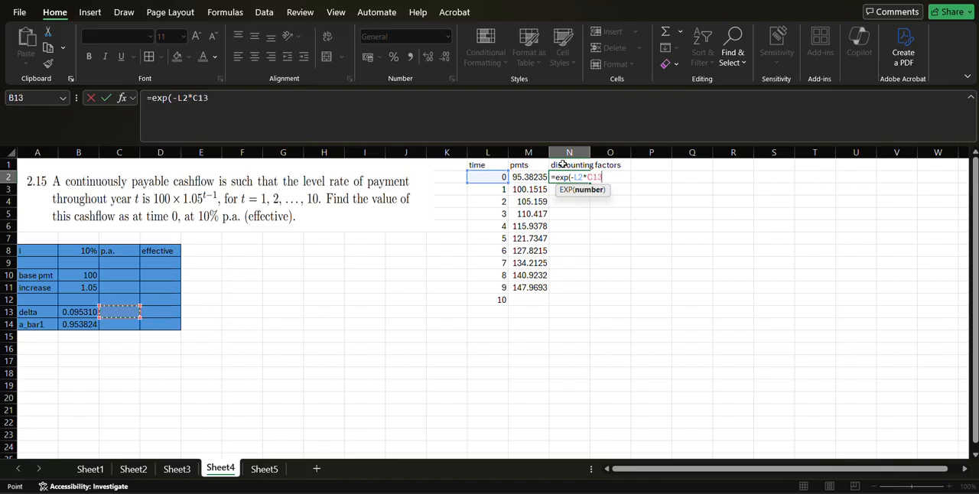
{"action": "key", "text": "F4"}
{"action": "type", "text": ")"}
{"action": "key", "text": "Return"}
Fill the N2 discounting factor formula down to N12 and autofit the width of column N.
{"action": "left_click", "coordinate": [574, 174]}
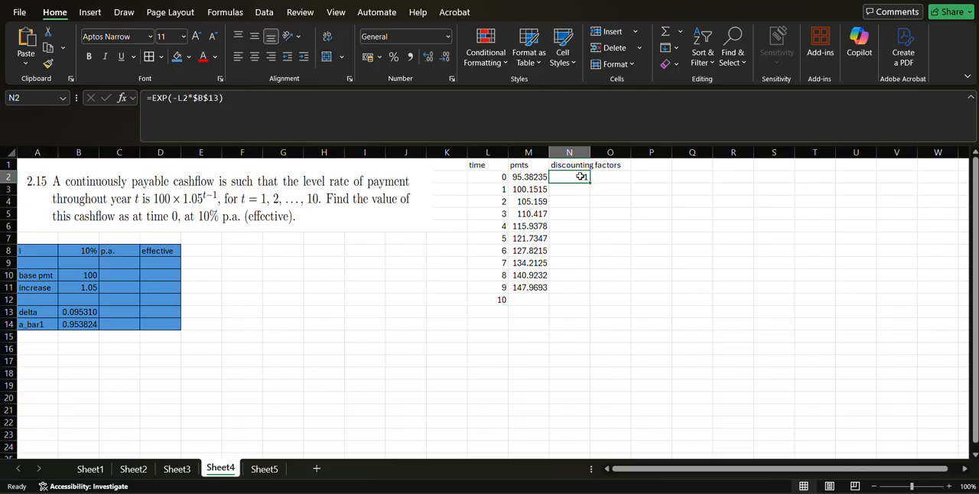
{"action": "double_click", "coordinate": [590, 182]}
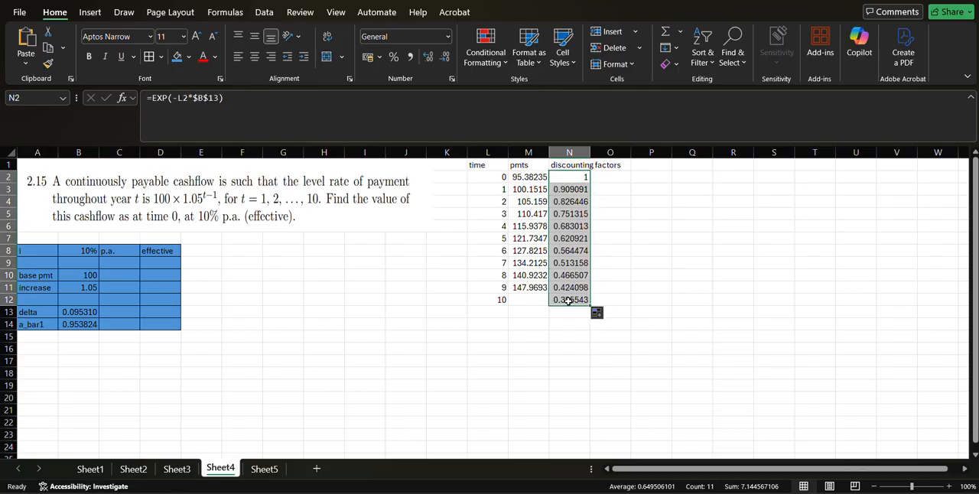
{"action": "double_click", "coordinate": [589, 155]}
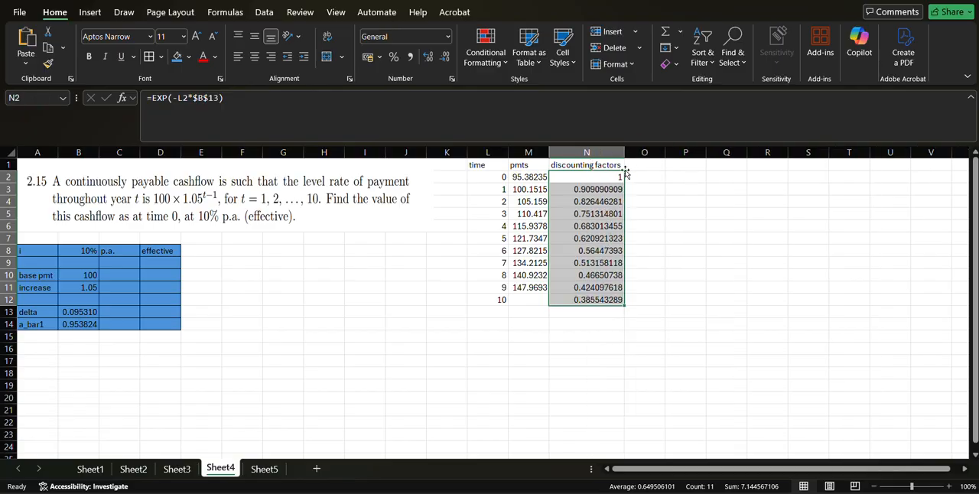
Add the heading "PV" in O1 beside the discounting factors column.
{"action": "left_click", "coordinate": [636, 168]}
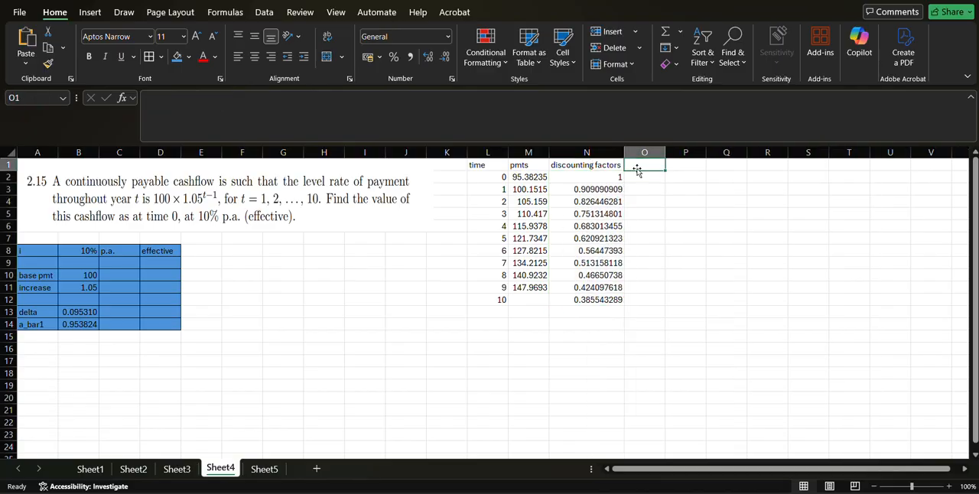
{"action": "type", "text": "PV"}
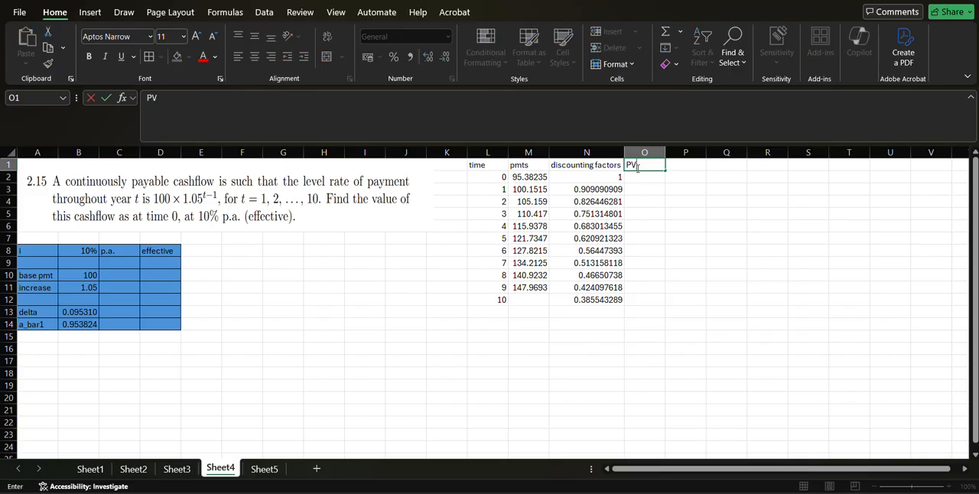
{"action": "key", "text": "Return"}
Calculate the present value in O2 with =M2*N2 and fill the formula down to O12.
{"action": "type", "text": "="}
{"action": "key", "text": "Left"}
{"action": "key", "text": "Left"}
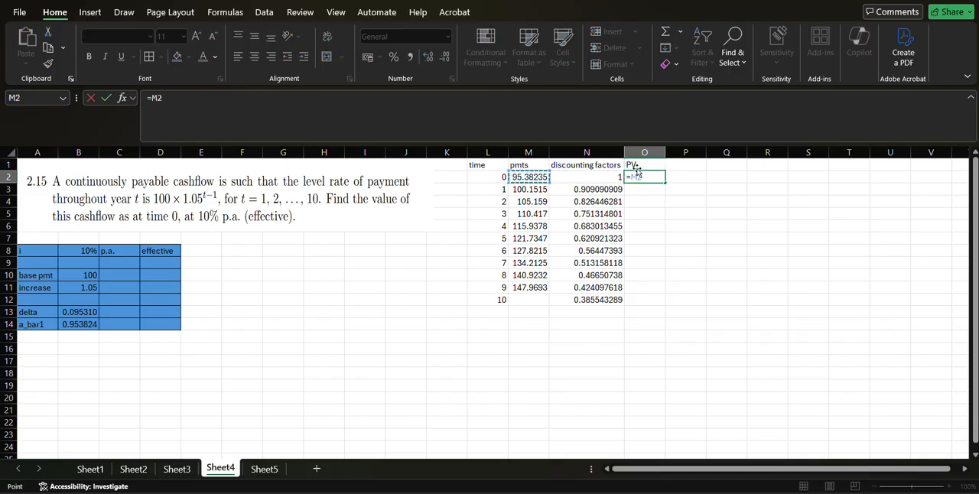
{"action": "type", "text": "*"}
{"action": "key", "text": "Left"}
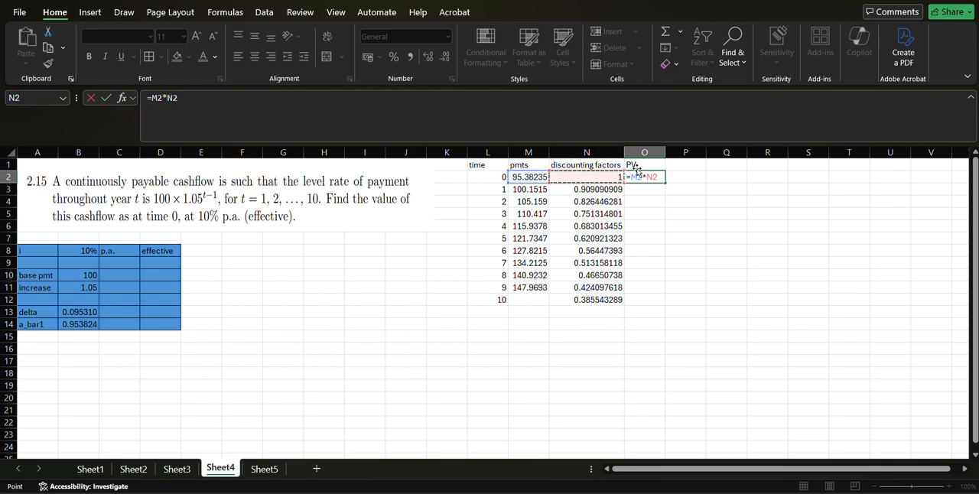
{"action": "key", "text": "Return"}
{"action": "left_click", "coordinate": [648, 179]}
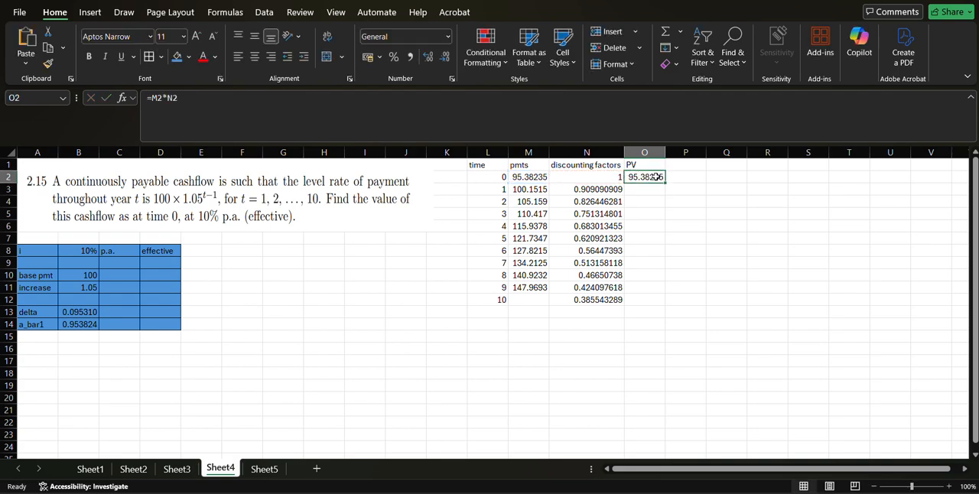
{"action": "double_click", "coordinate": [666, 182]}
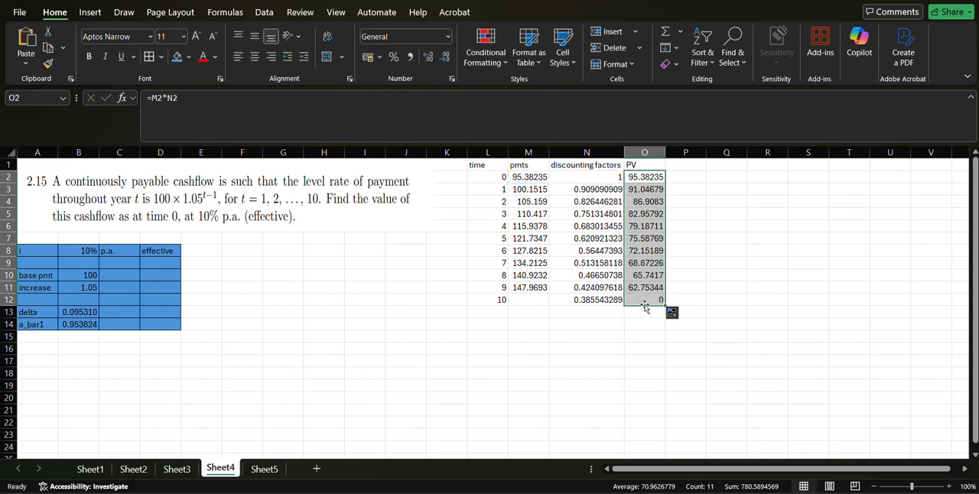
Add the heading "NPV" in P1 and total the present values in P2 with =SUM(O2:O12).
{"action": "left_click", "coordinate": [684, 166]}
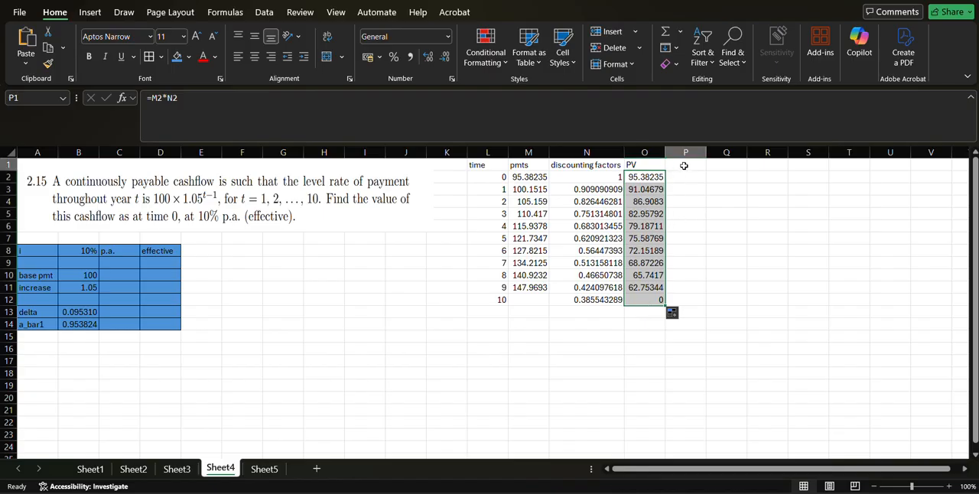
{"action": "type", "text": "NPV"}
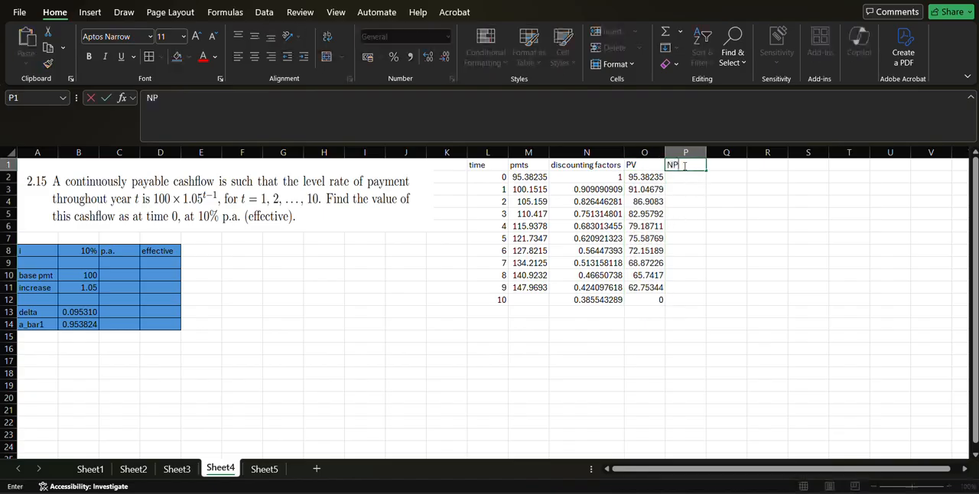
{"action": "key", "text": "Return"}
{"action": "type", "text": "=SUM*("}
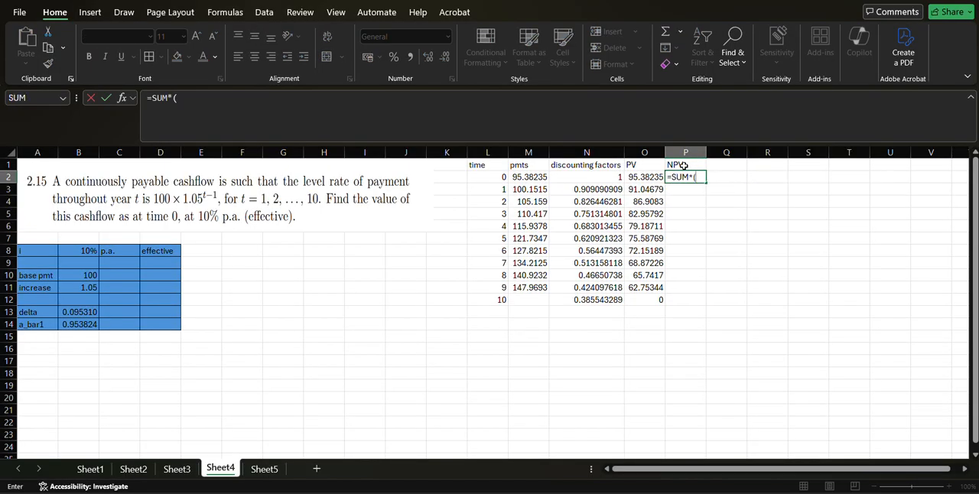
{"action": "key", "text": "BackSpace"}
{"action": "key", "text": "BackSpace"}
{"action": "key", "text": "Left"}
{"action": "key", "text": "shift+Down"}
{"action": "key", "text": "shift+Down"}
{"action": "key", "text": "shift+Down"}
{"action": "key", "text": "shift+Down"}
{"action": "key", "text": "shift+Down"}
{"action": "key", "text": "shift+Down"}
{"action": "key", "text": "shift+Down"}
{"action": "key", "text": "shift+Down"}
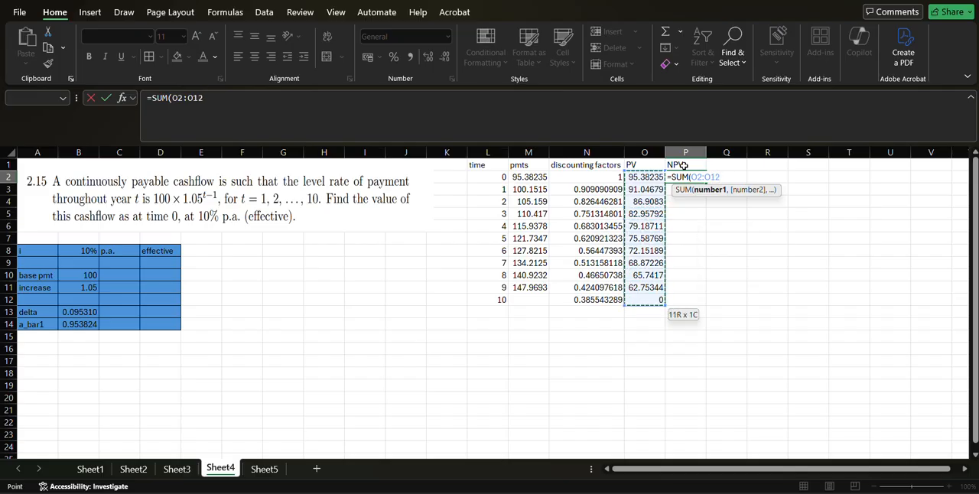
{"action": "key", "text": "Return"}
Add the heading "OR" in Q1 for an alternative calculation of the total value.
{"action": "key", "text": "Right"}
{"action": "key", "text": "Up"}
{"action": "key", "text": "Up"}
{"action": "type", "text": "OR"}
{"action": "key", "text": "Return"}
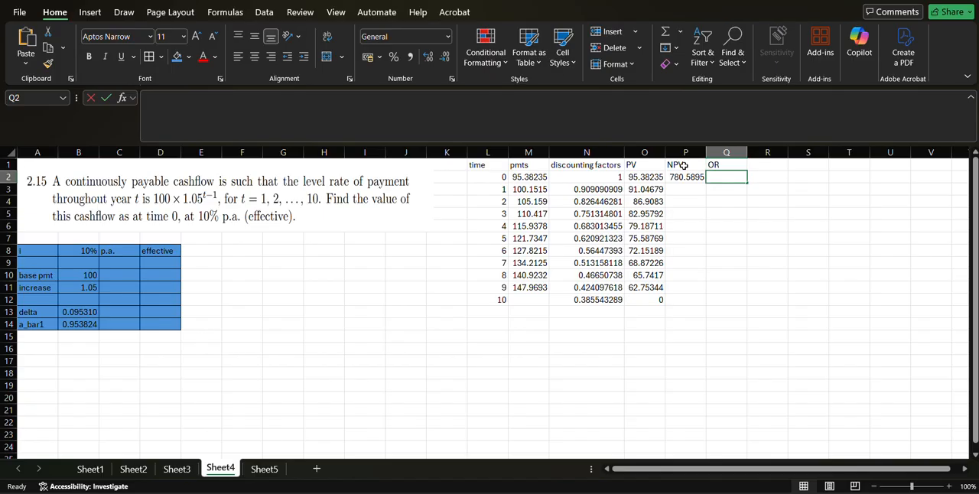
Calculate the alternative total in Q2 with =SUMPRODUCT(M2:M12,N2:N12), using the payments and discounting factors.
{"action": "type", "text": "SUMPRODUCT("}
{"action": "key", "text": "Left"}
{"action": "key", "text": "Left"}
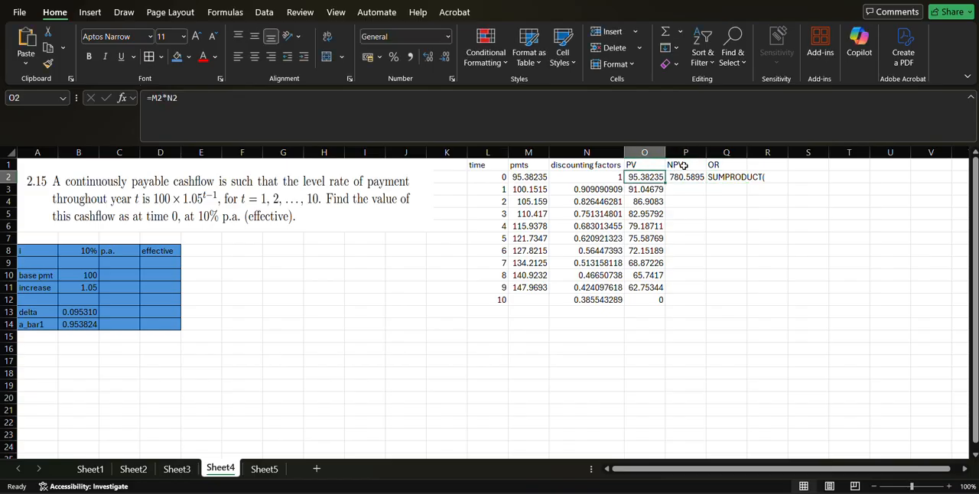
{"action": "left_click", "coordinate": [723, 176]}
{"action": "left_click", "coordinate": [148, 97]}
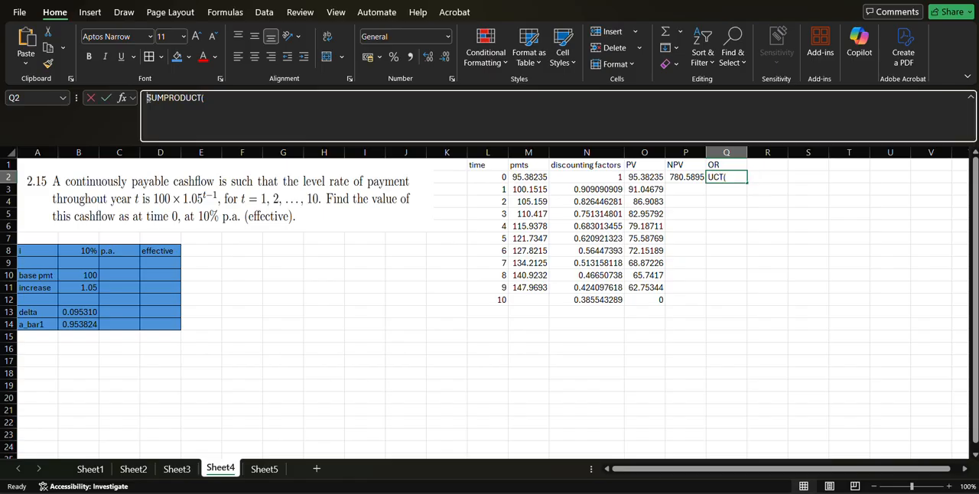
{"action": "type", "text": "="}
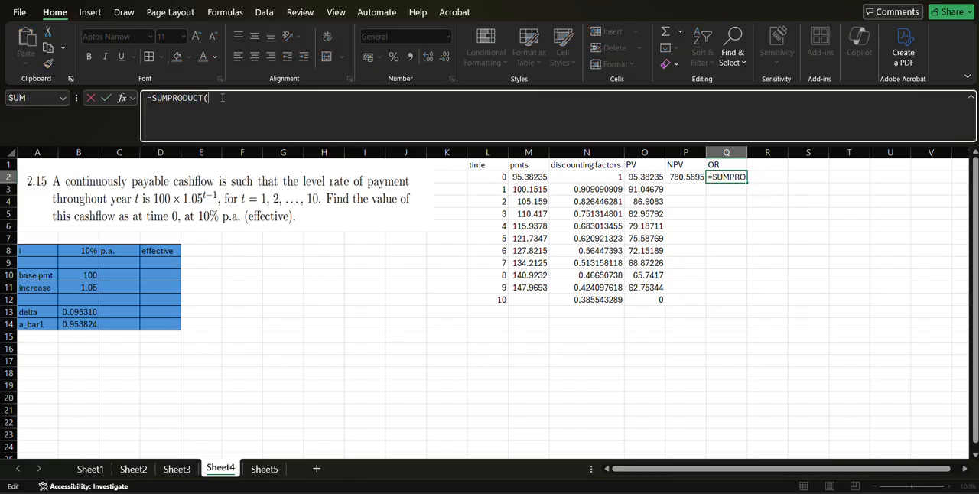
{"action": "left_click", "coordinate": [533, 177]}
{"action": "key", "text": "shift+Down"}
{"action": "key", "text": "shift+Down"}
{"action": "key", "text": "shift+Down"}
{"action": "key", "text": "shift+Down"}
{"action": "key", "text": "shift+Down"}
{"action": "key", "text": "shift+Down"}
{"action": "key", "text": "shift+Down"}
{"action": "key", "text": "shift+Down"}
{"action": "key", "text": "shift+Down"}
{"action": "key", "text": "shift+Down"}
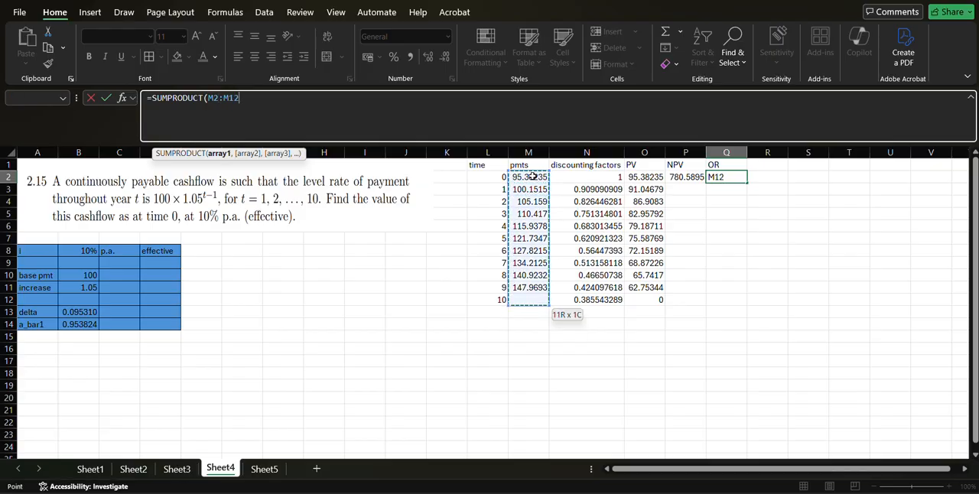
{"action": "type", "text": ","}
{"action": "key", "text": "Left"}
{"action": "key", "text": "Left"}
{"action": "key", "text": "Left"}
{"action": "key", "text": "shift+Down"}
{"action": "key", "text": "shift+Down"}
{"action": "key", "text": "shift+Down"}
{"action": "key", "text": "shift+Down"}
{"action": "key", "text": "shift+Down"}
{"action": "key", "text": "shift+Down"}
{"action": "key", "text": "shift+Down"}
{"action": "key", "text": "shift+Down"}
{"action": "key", "text": "shift+Down"}
{"action": "key", "text": "shift+Down"}
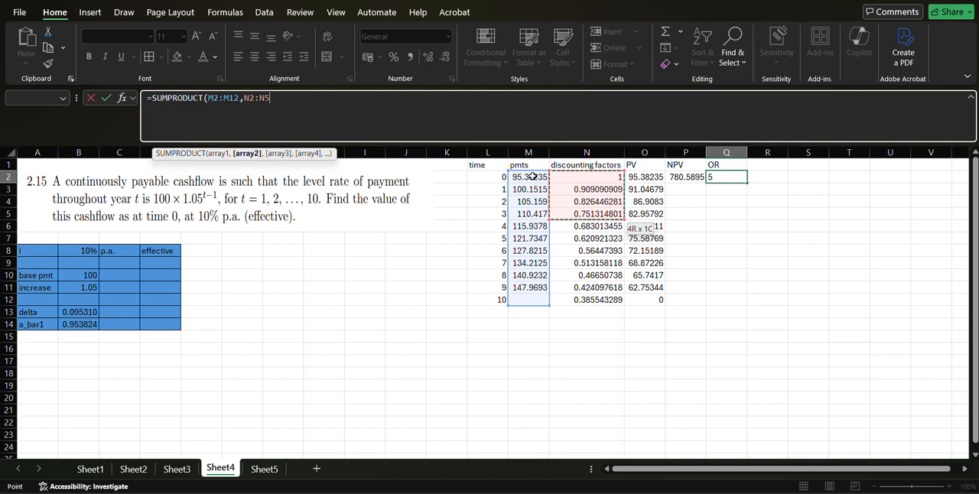
{"action": "type", "text": ")"}
{"action": "key", "text": "Return"}
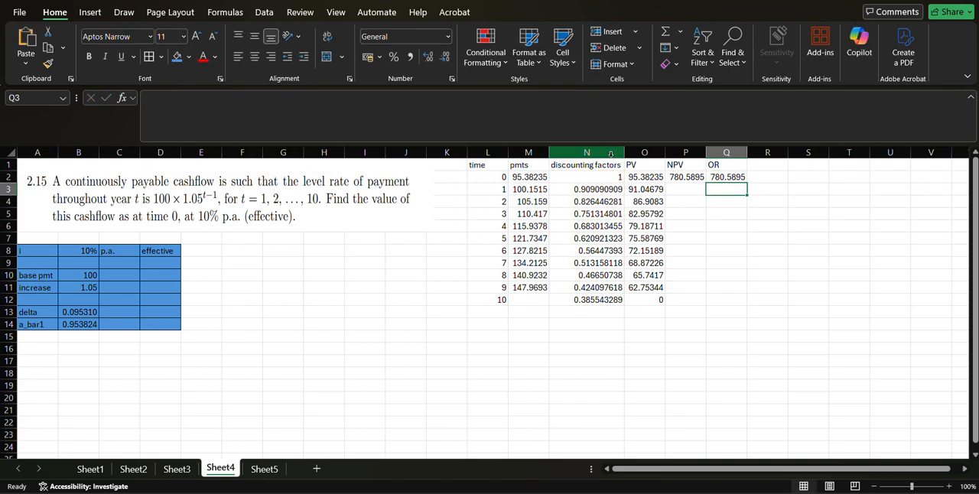
Insert a blank column before the PV column and copy the "discounting factors" heading from N1 into O1.
{"action": "left_click", "coordinate": [643, 152]}
{"action": "right_click", "coordinate": [646, 154]}
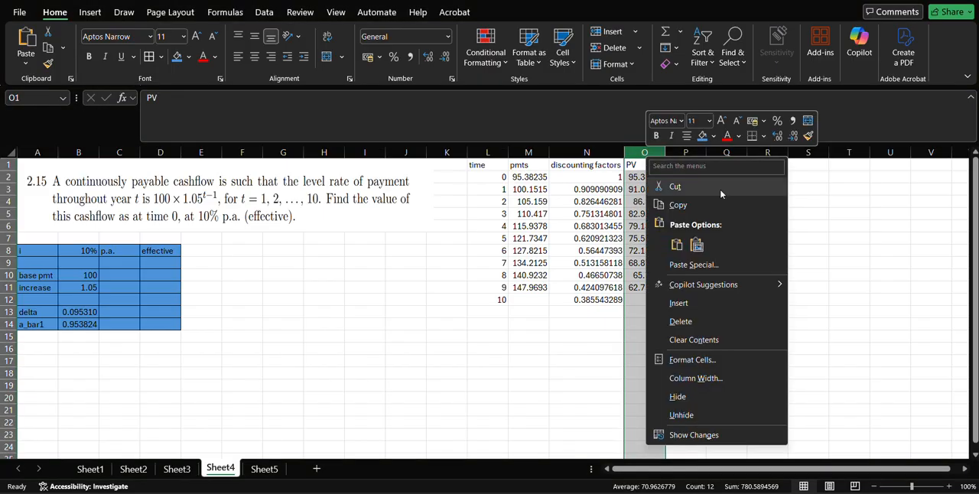
{"action": "left_click", "coordinate": [710, 305]}
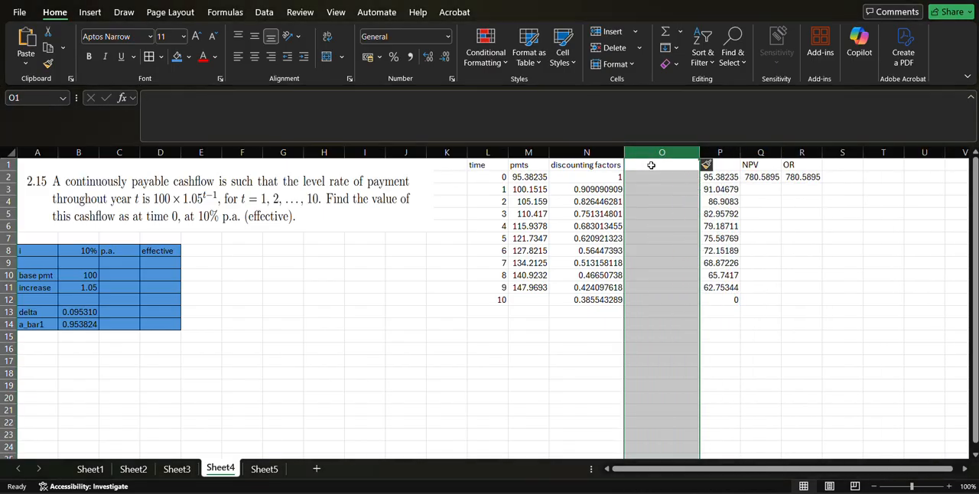
{"action": "left_click", "coordinate": [604, 165]}
{"action": "key", "text": "ctrl+c"}
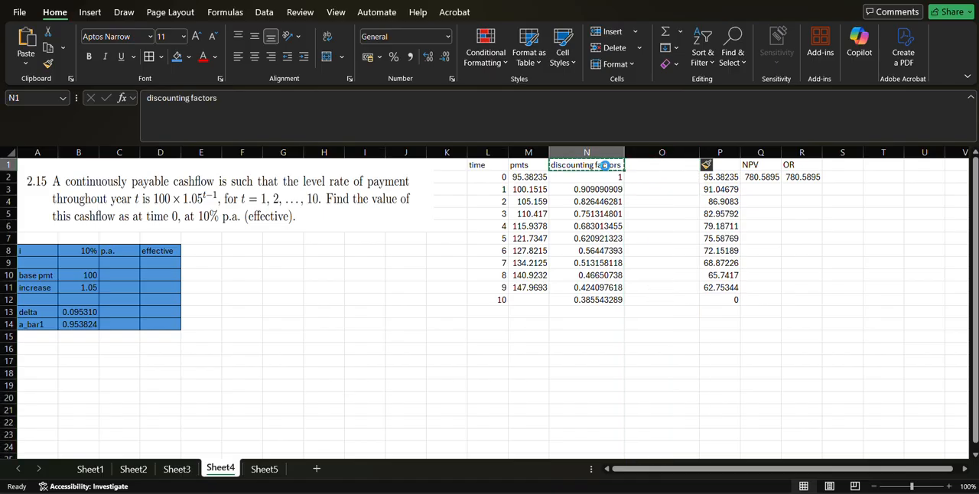
{"action": "key", "text": "Right"}
{"action": "key", "text": "ctrl+v"}
{"action": "key", "text": "Escape"}
Calculate the effective-rate discounting factor in O2 with =(1+$B$8)^-L2 and fill it down to O12.
{"action": "double_click", "coordinate": [642, 179]}
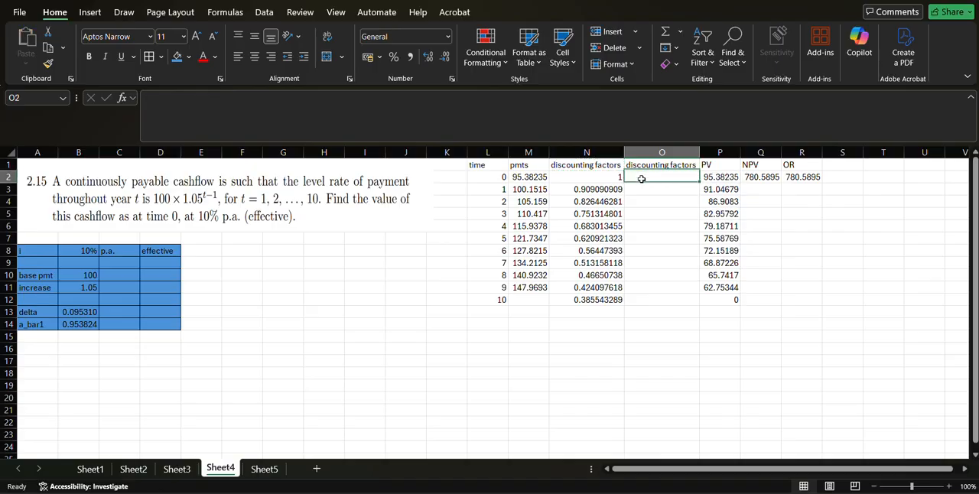
{"action": "type", "text": "=("}
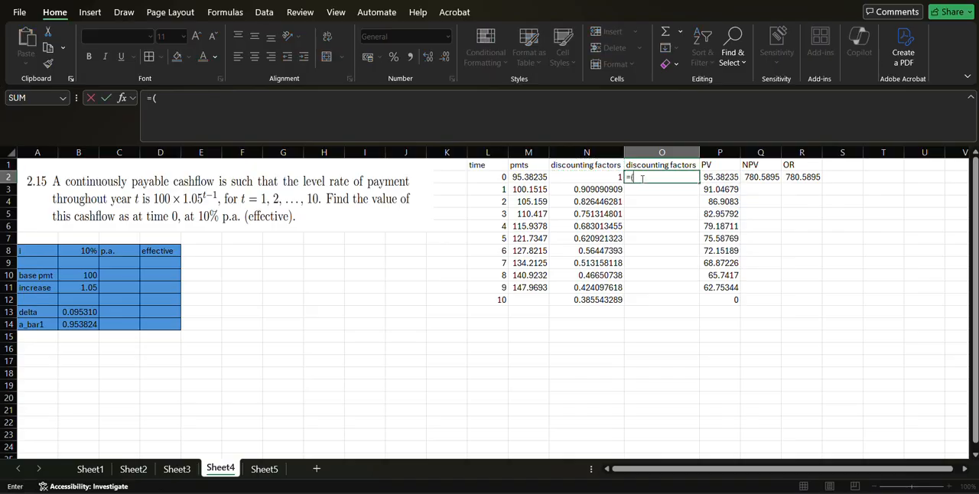
{"action": "type", "text": "1+"}
{"action": "key", "text": "Down"}
{"action": "key", "text": "Down"}
{"action": "key", "text": "Down"}
{"action": "key", "text": "Left"}
{"action": "key", "text": "Left"}
{"action": "key", "text": "Left"}
{"action": "key", "text": "Left"}
{"action": "key", "text": "Left"}
{"action": "key", "text": "Left"}
{"action": "key", "text": "Left"}
{"action": "key", "text": "Left"}
{"action": "key", "text": "Left"}
{"action": "key", "text": "Down"}
{"action": "key", "text": "Down"}
{"action": "key", "text": "Down"}
{"action": "key", "text": "Left"}
{"action": "key", "text": "Left"}
{"action": "key", "text": "Left"}
{"action": "key", "text": "Left"}
{"action": "key", "text": "F4"}
{"action": "type", "text": ")^"}
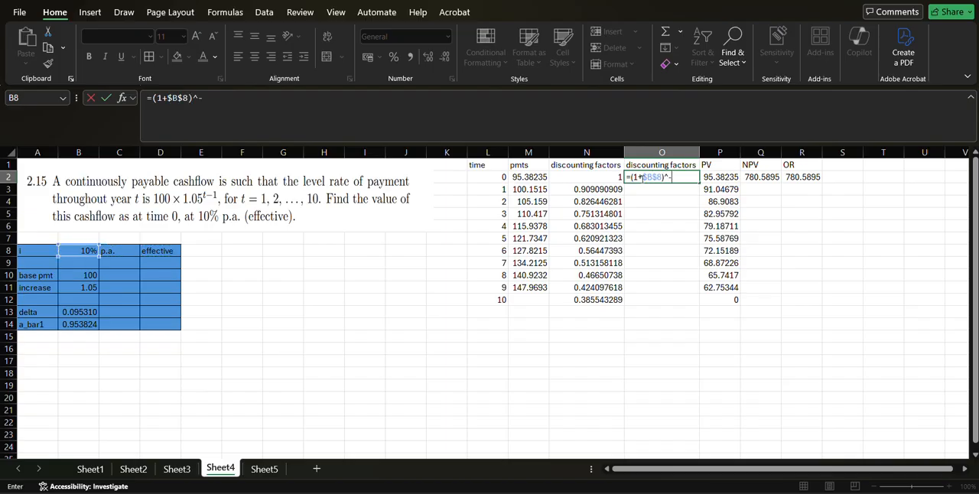
{"action": "type", "text": "-"}
{"action": "key", "text": "Down"}
{"action": "key", "text": "Down"}
{"action": "key", "text": "Left"}
{"action": "key", "text": "Left"}
{"action": "key", "text": "Up"}
{"action": "key", "text": "Up"}
{"action": "key", "text": "Left"}
{"action": "key", "text": "Return"}
{"action": "left_click", "coordinate": [650, 179]}
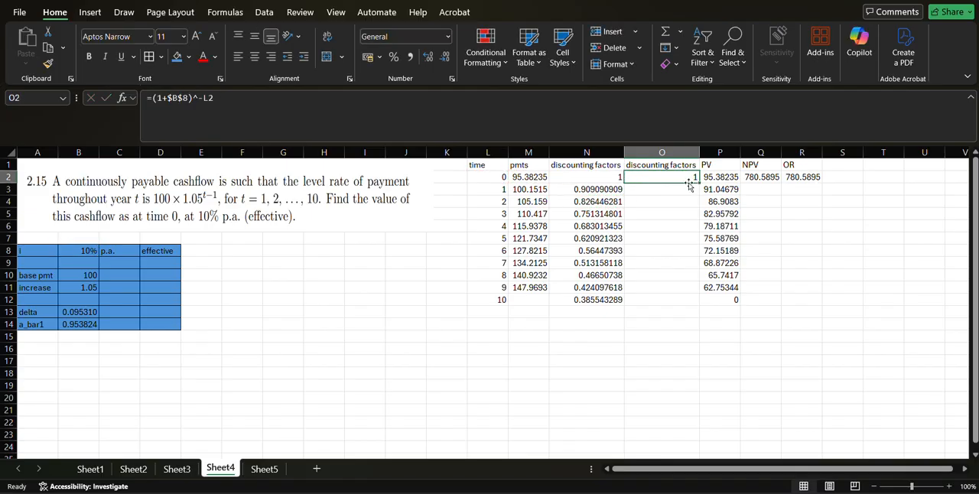
{"action": "left_click_drag", "start_coordinate": [700, 185], "coordinate": [697, 301]}
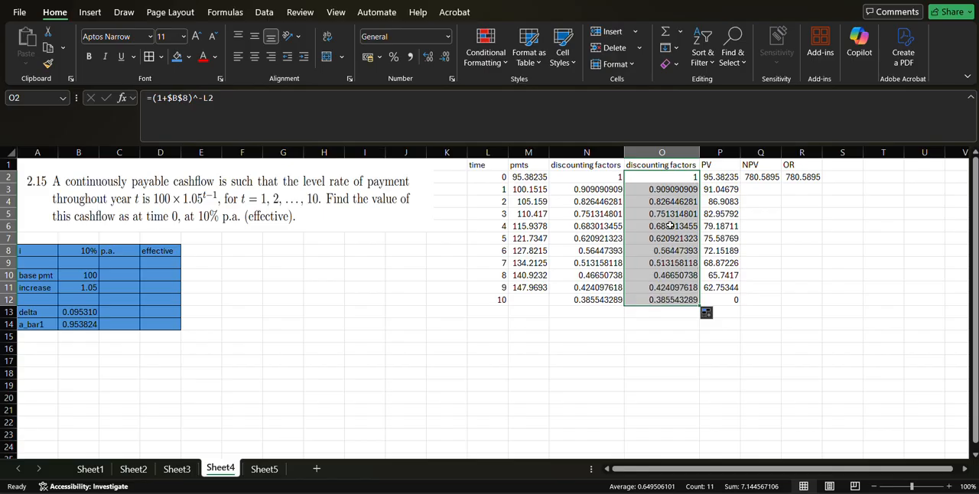
Apply borders to all cells of the cashflow table L1:R12 and leave the table with no fill colour.
{"action": "left_click", "coordinate": [484, 165]}
{"action": "key", "text": "shift+Right"}
{"action": "key", "text": "shift+Right"}
{"action": "key", "text": "shift+Right"}
{"action": "key", "text": "shift+Right"}
{"action": "key", "text": "shift+Right"}
{"action": "key", "text": "shift+Right"}
{"action": "key", "text": "shift+Right"}
{"action": "key", "text": "shift+Right"}
{"action": "key", "text": "shift+Right"}
{"action": "key", "text": "shift+Right"}
{"action": "key", "text": "shift+Right"}
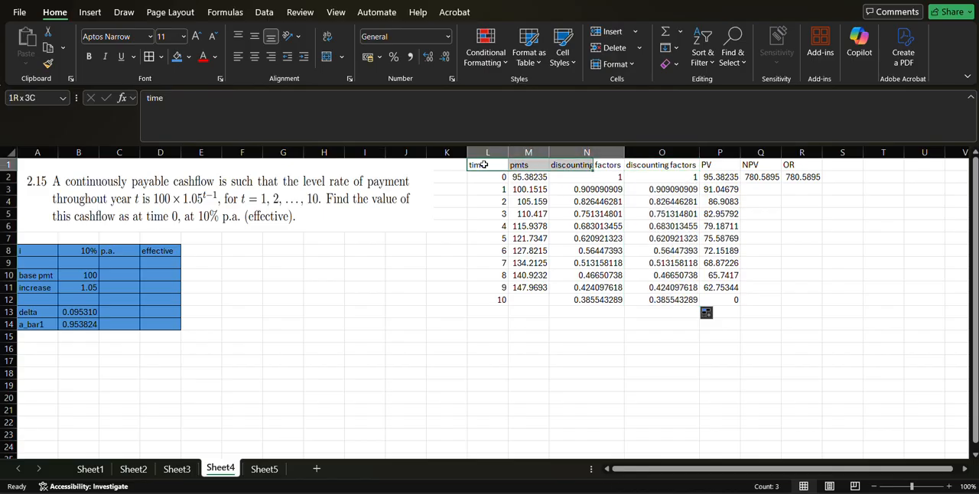
{"action": "key", "text": "shift+Down"}
{"action": "key", "text": "shift+Left"}
{"action": "key", "text": "shift+Left"}
{"action": "key", "text": "shift+Left"}
{"action": "key", "text": "shift+Left"}
{"action": "key", "text": "shift+Left"}
{"action": "key", "text": "shift+Down"}
{"action": "key", "text": "shift+Down"}
{"action": "key", "text": "shift+Down"}
{"action": "key", "text": "shift+Down"}
{"action": "key", "text": "shift+Down"}
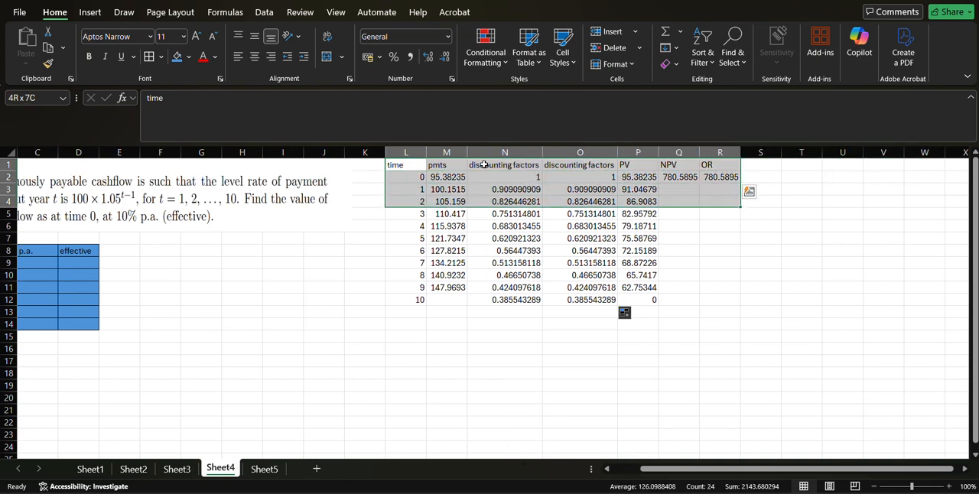
{"action": "key", "text": "shift+Down"}
{"action": "key", "text": "shift+Down"}
{"action": "key", "text": "shift+Down"}
{"action": "key", "text": "shift+Down"}
{"action": "key", "text": "shift+Down"}
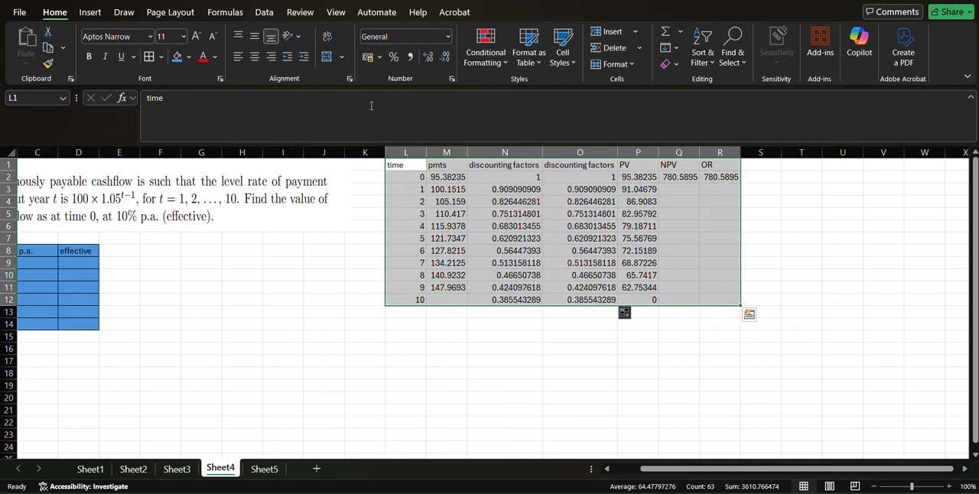
{"action": "left_click", "coordinate": [178, 61]}
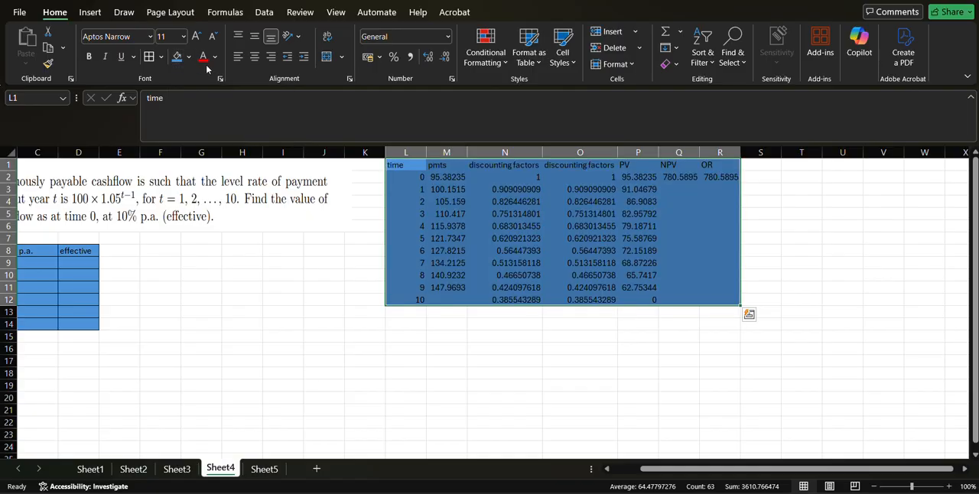
{"action": "left_click", "coordinate": [149, 56]}
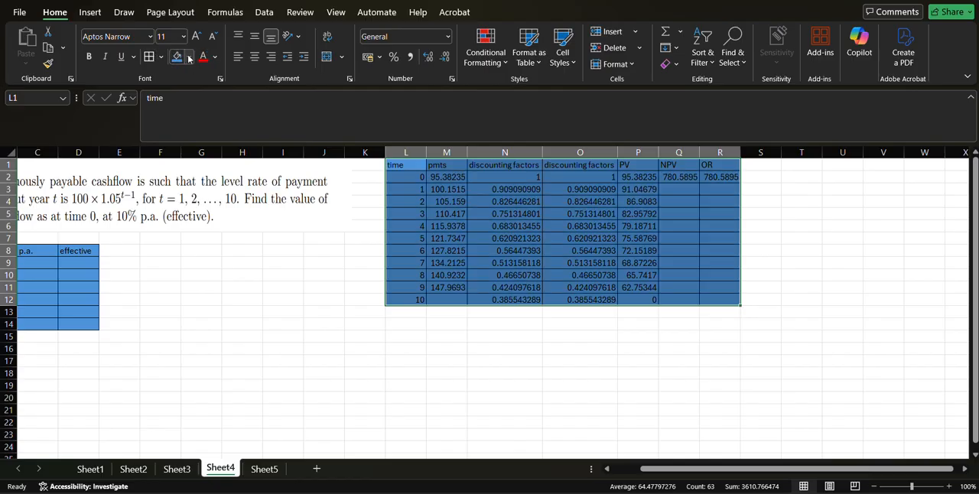
{"action": "left_click", "coordinate": [188, 57]}
{"action": "left_click", "coordinate": [202, 274]}
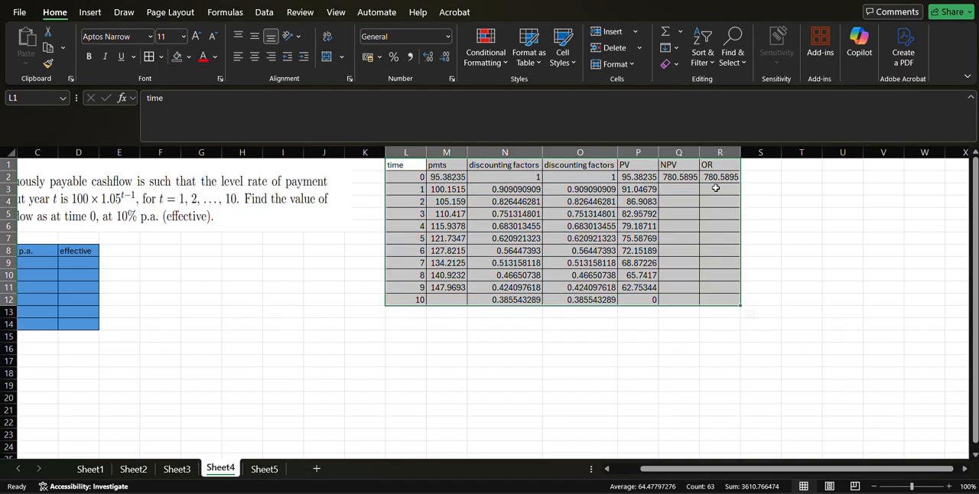
Highlight the two total values in Q2:R2 with the same blue fill as the input block.
{"action": "left_click_drag", "start_coordinate": [672, 177], "coordinate": [718, 177]}
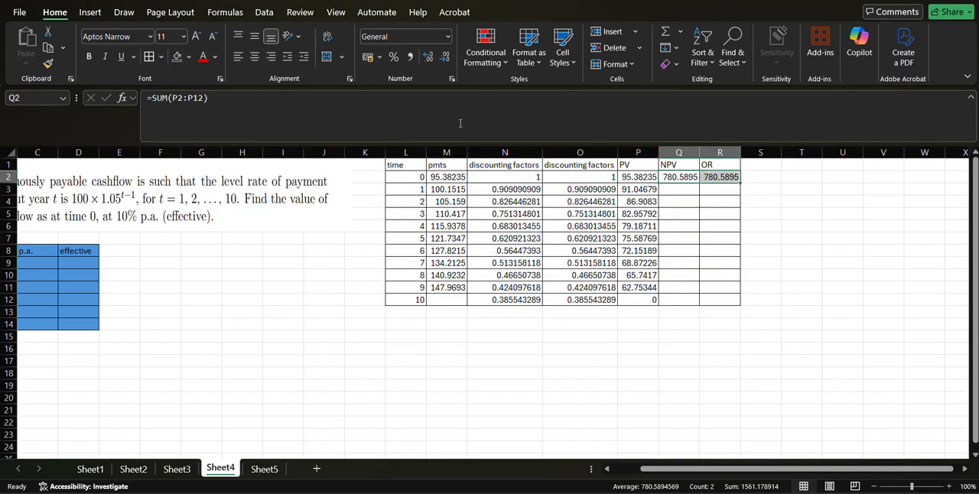
{"action": "left_click", "coordinate": [188, 58]}
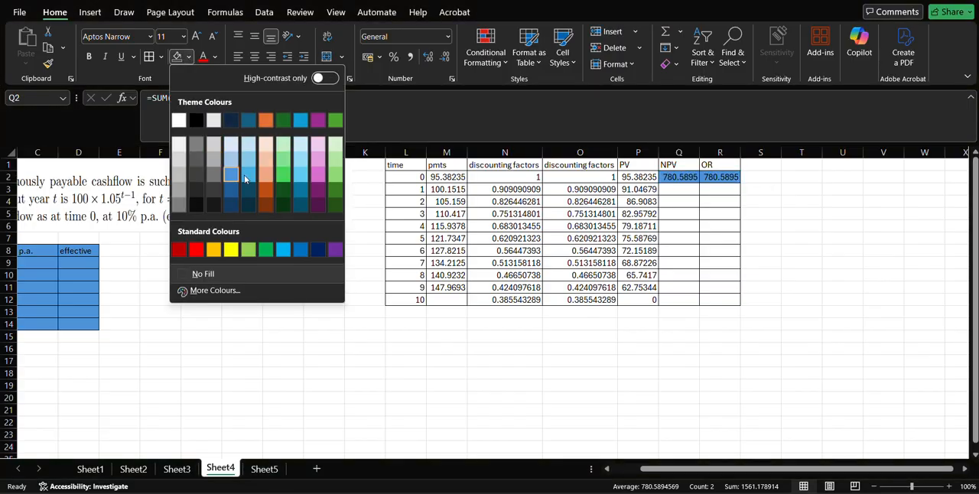
{"action": "left_click", "coordinate": [232, 177]}
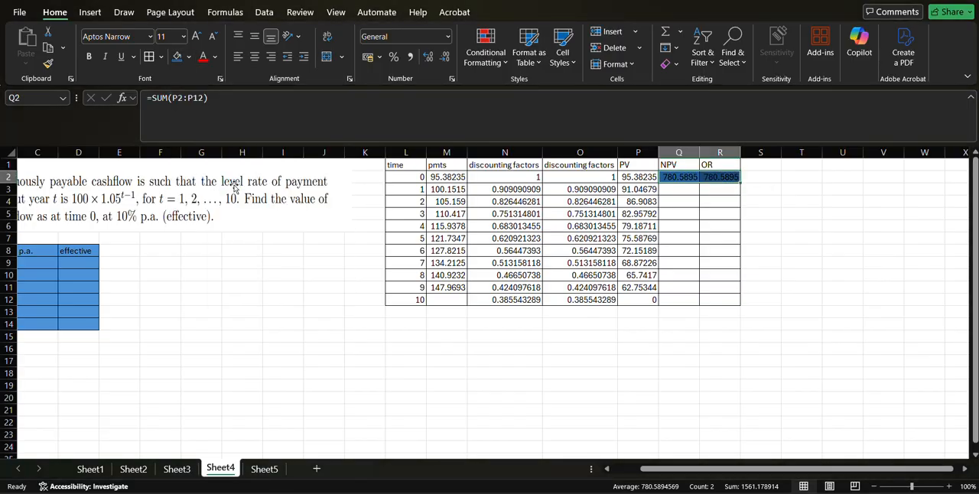
{"action": "left_click", "coordinate": [188, 58]}
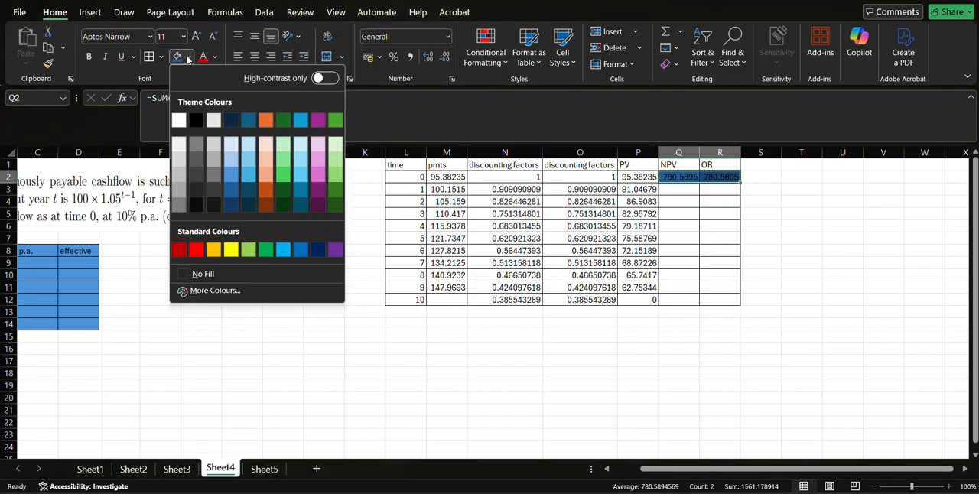
{"action": "left_click", "coordinate": [232, 178]}
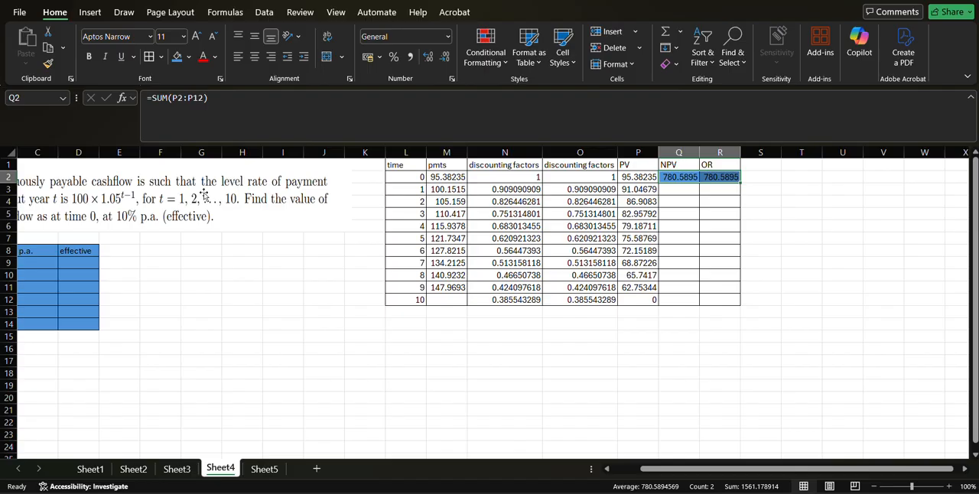
Review the earlier worked problems on Sheet3, Sheet2 and Sheet1, and return to Sheet4.
{"action": "scroll", "coordinate": [191, 191], "scroll_direction": "left", "scroll_amount": 3}
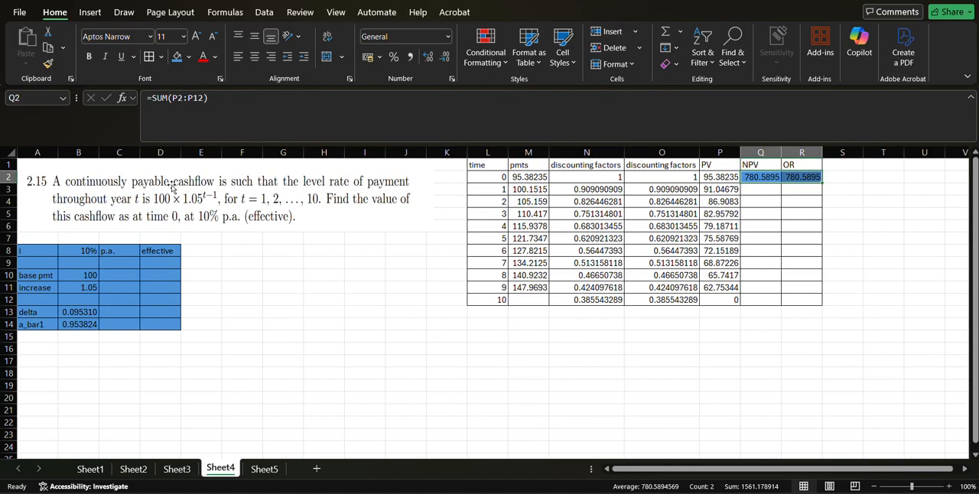
{"action": "left_click", "coordinate": [178, 470]}
{"action": "left_click", "coordinate": [133, 468]}
{"action": "left_click", "coordinate": [90, 469]}
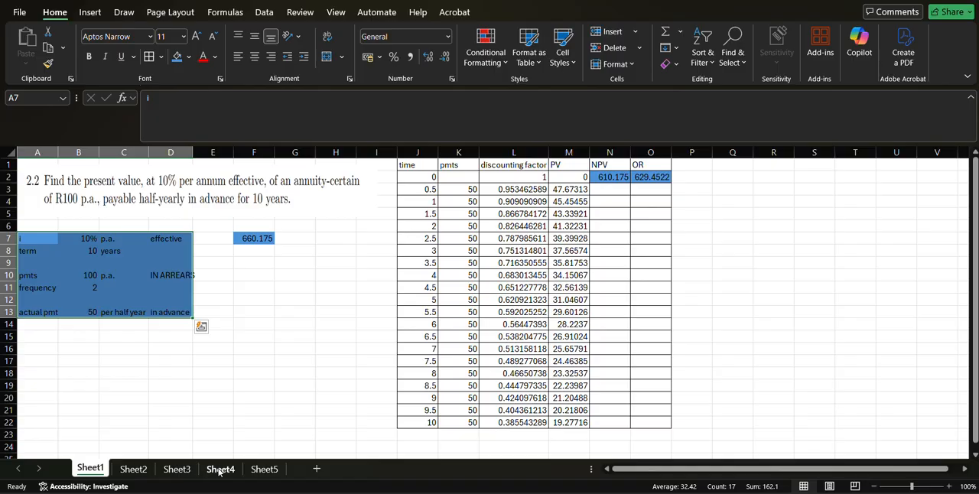
{"action": "left_click", "coordinate": [220, 470]}
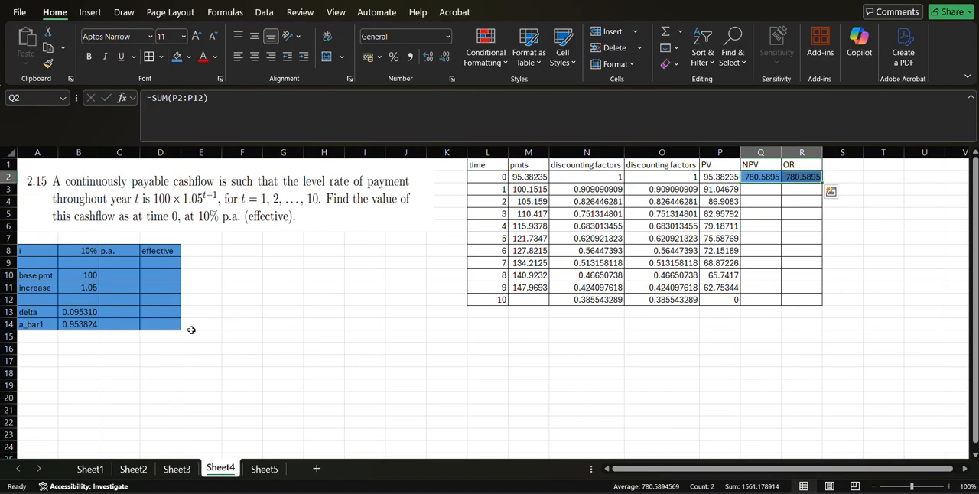